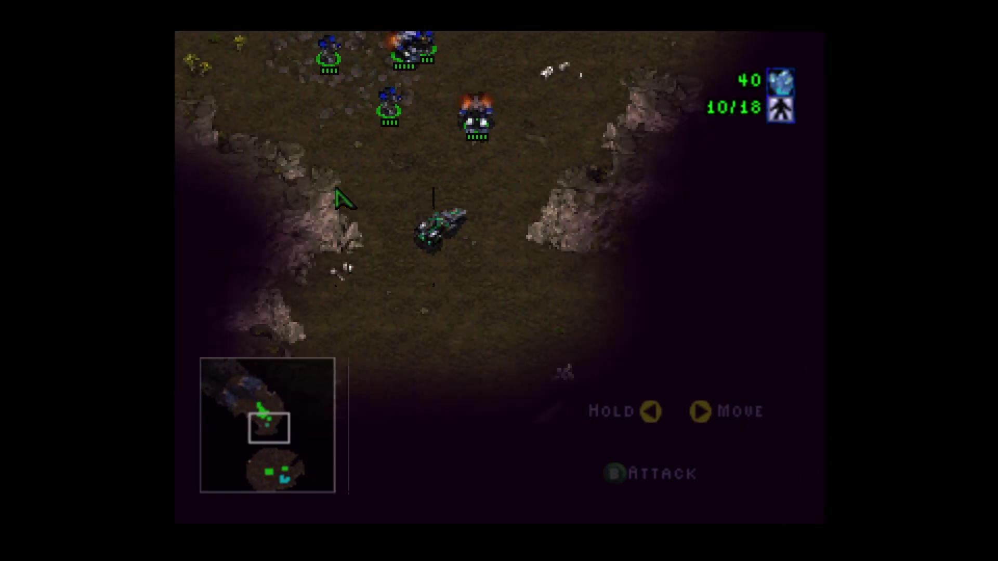
left_click(436, 229)
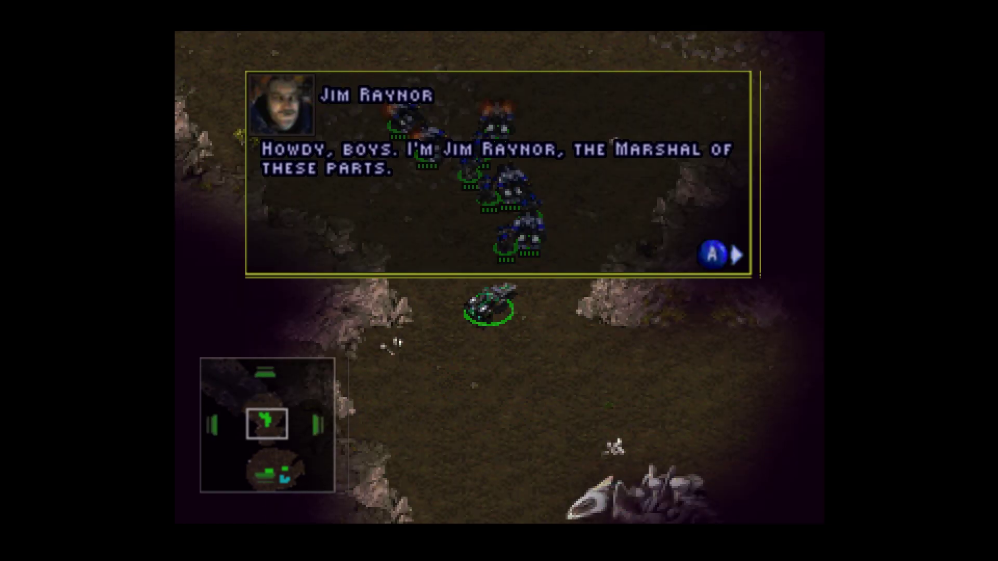
key("a")
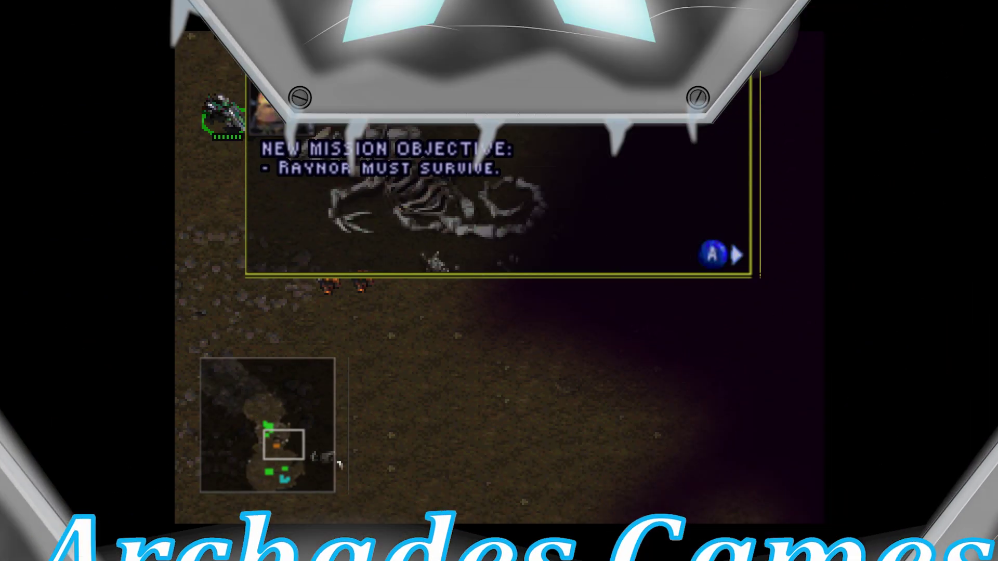
key("a")
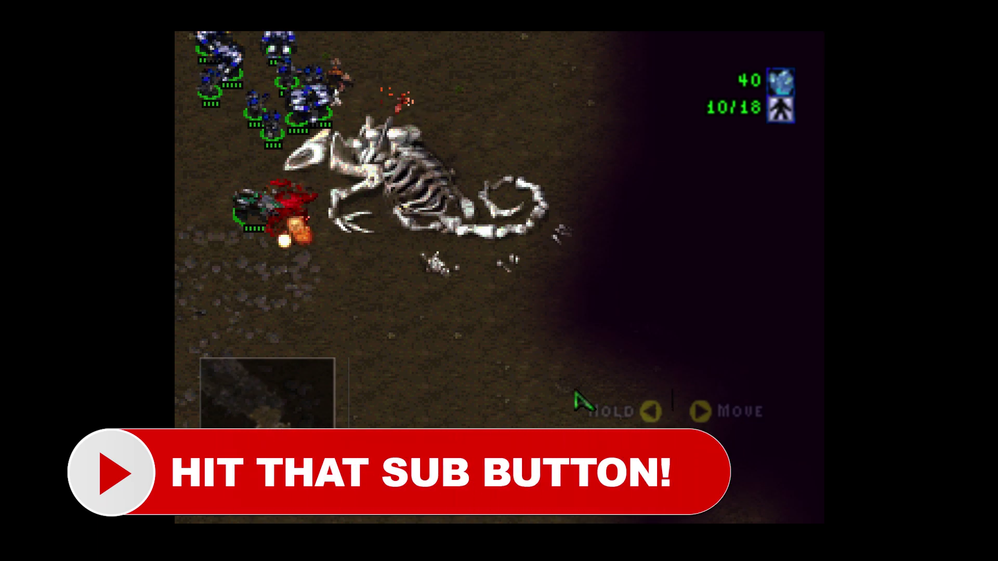
mouse_move(201, 191)
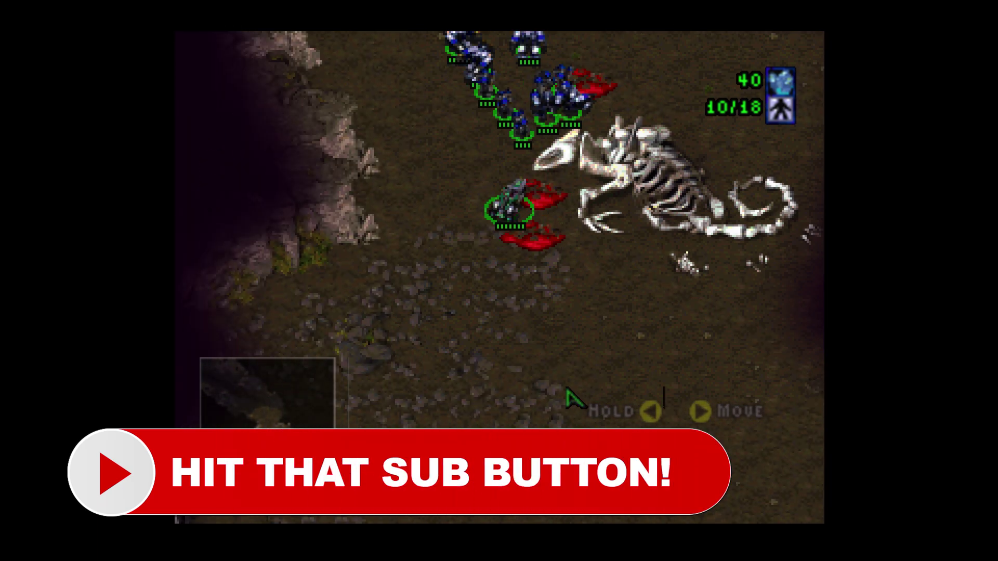
mouse_move(780, 485)
left_click(208, 338)
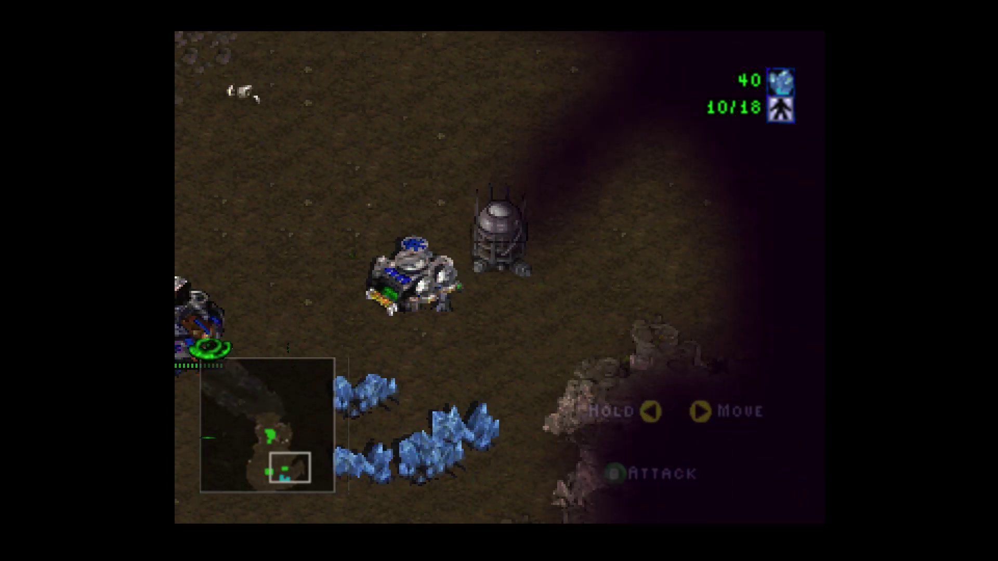
mouse_move(211, 301)
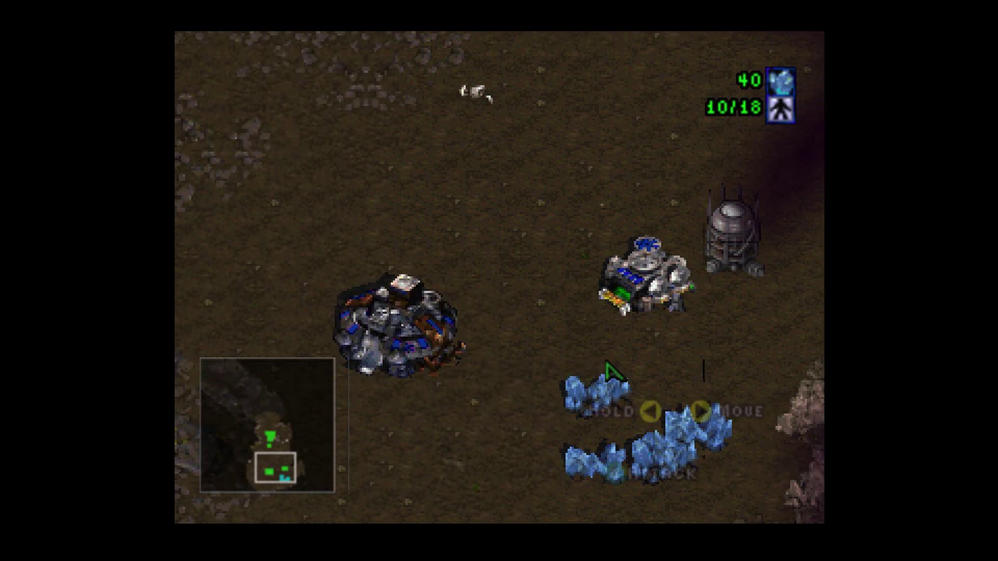
right_click(607, 380)
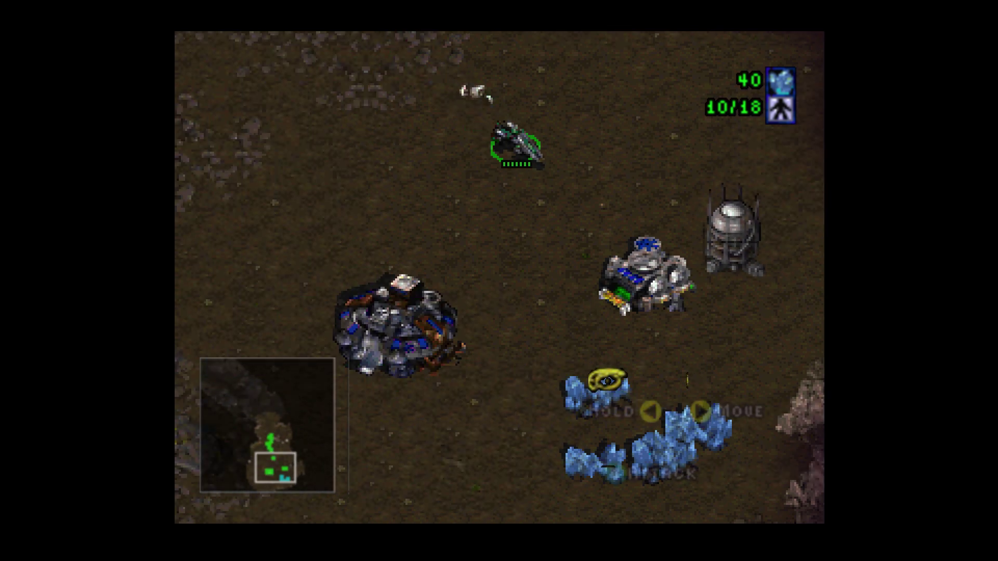
mouse_move(507, 73)
mouse_move(790, 246)
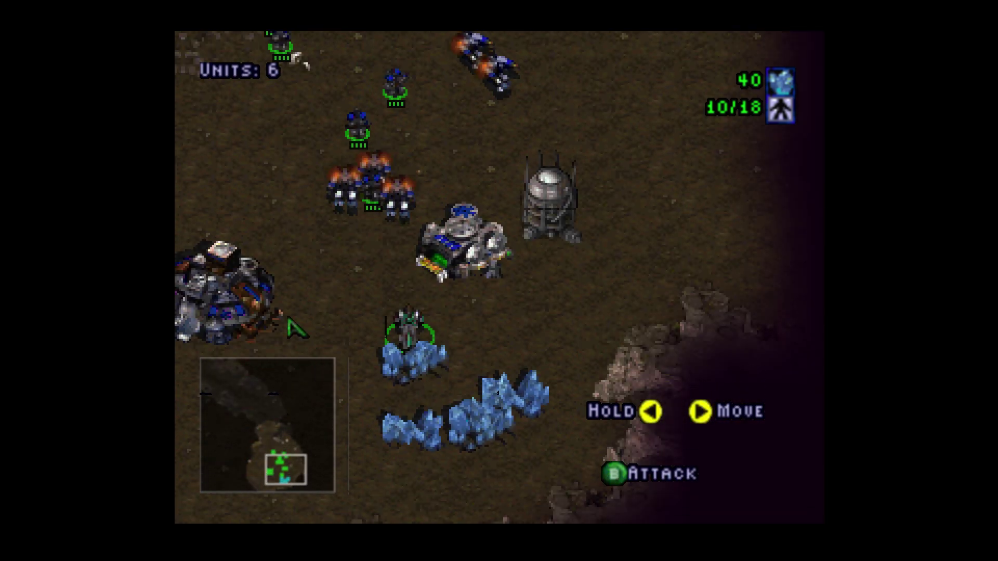
right_click(202, 171)
mouse_move(202, 114)
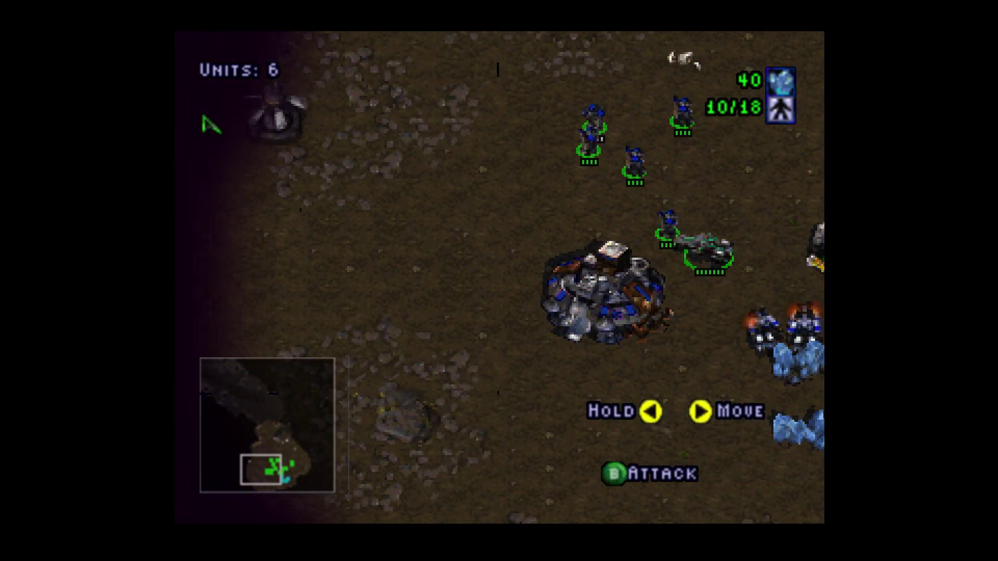
right_click(207, 300)
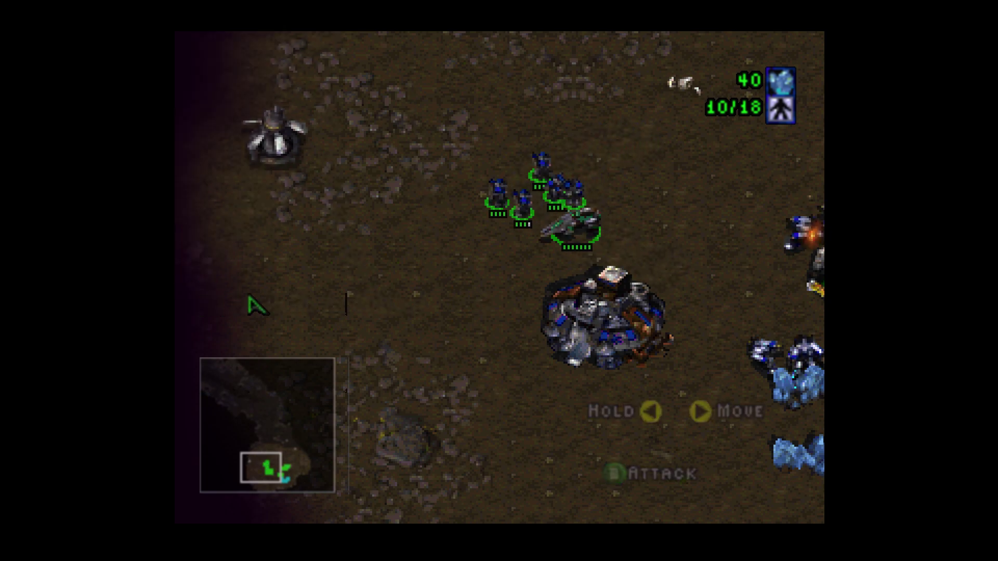
mouse_move(791, 420)
mouse_move(641, 487)
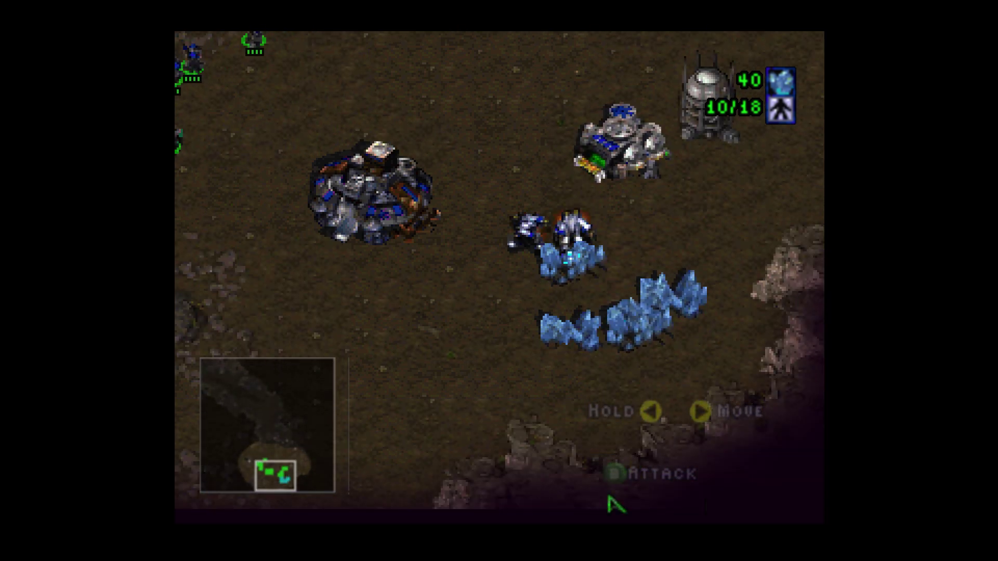
mouse_move(201, 488)
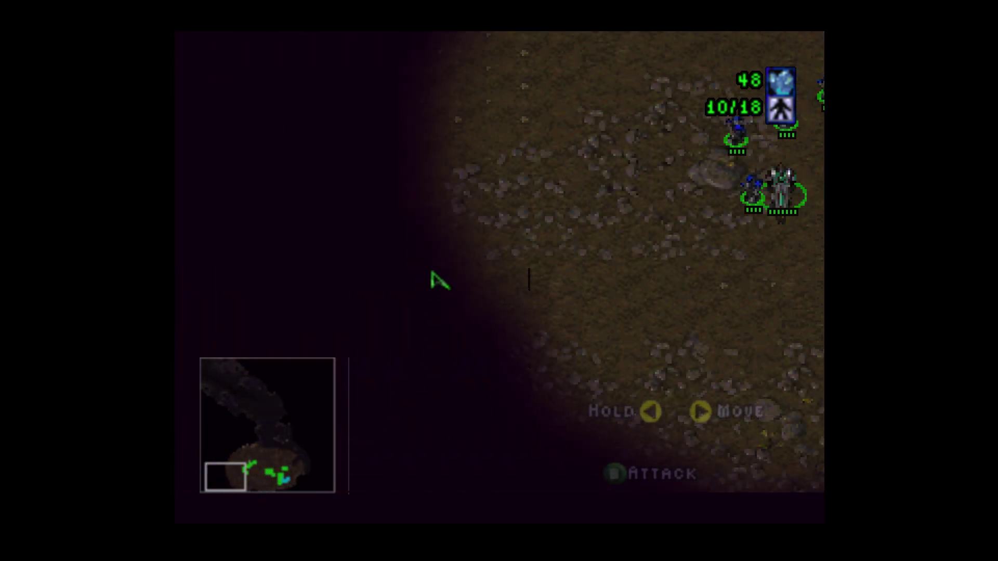
mouse_move(370, 71)
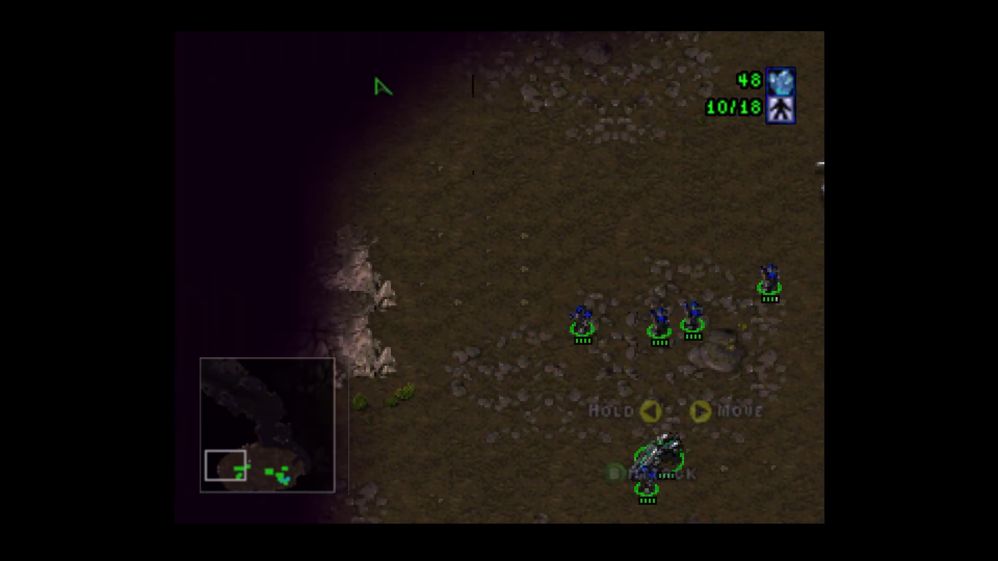
right_click(375, 121)
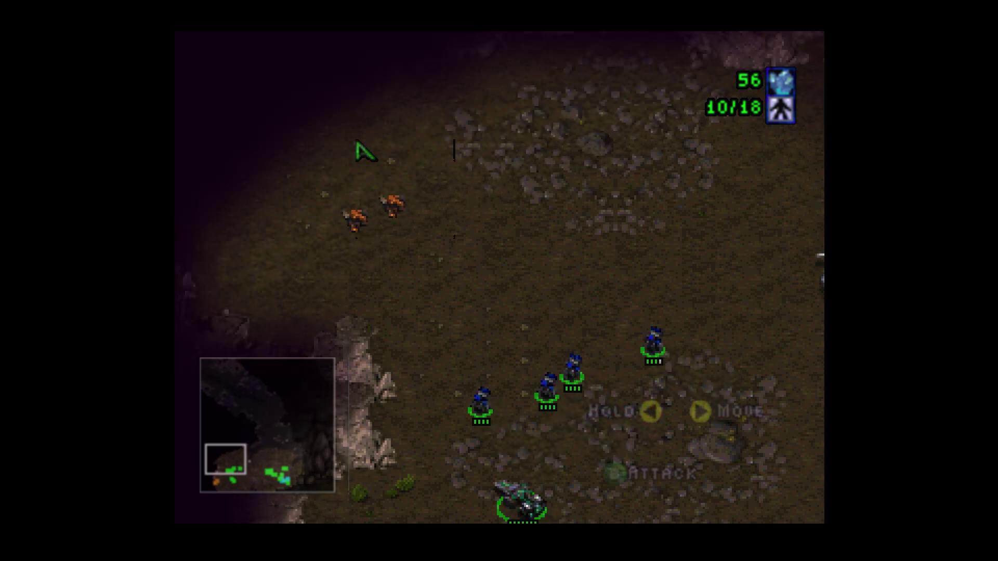
key("Down")
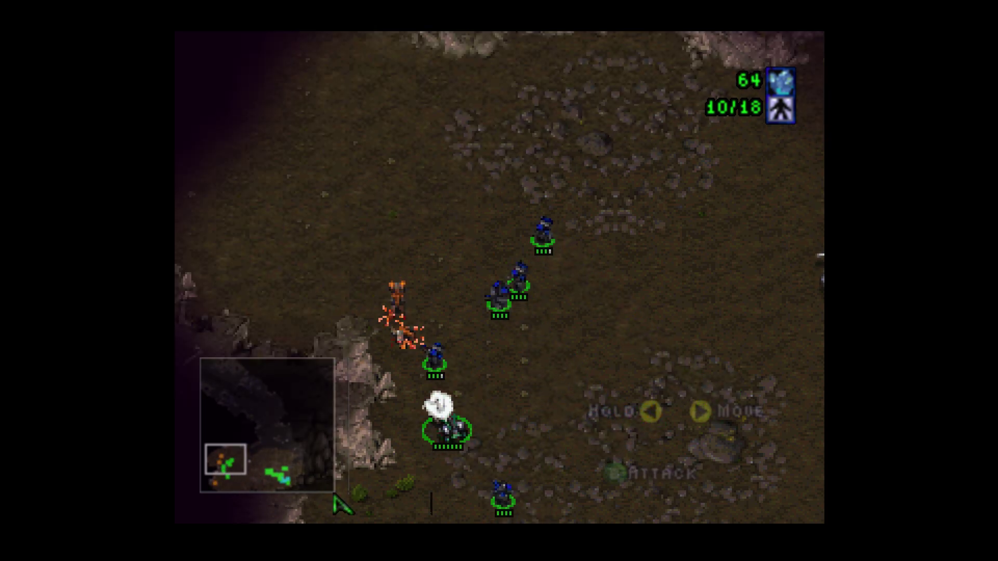
mouse_move(326, 69)
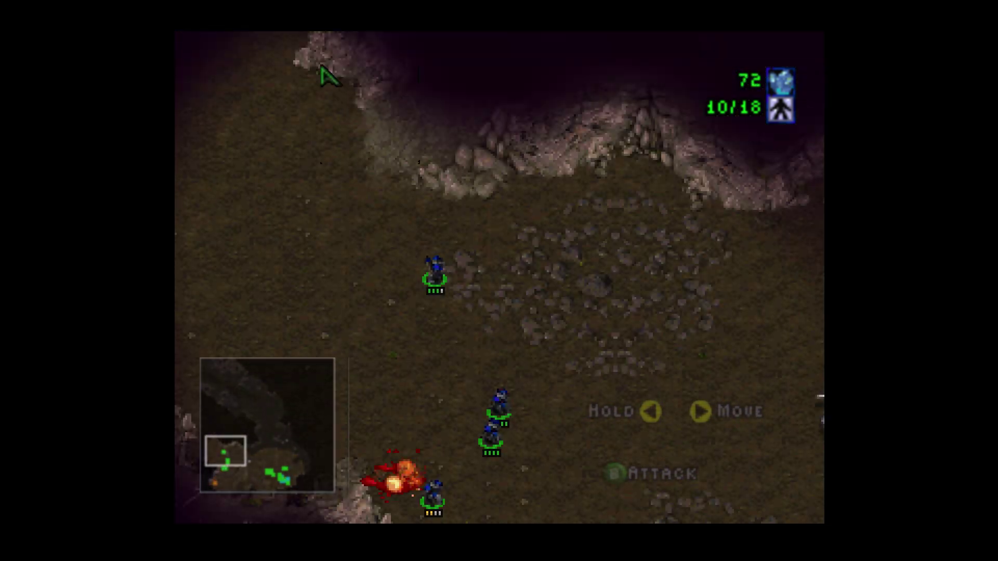
mouse_move(201, 331)
mouse_move(202, 68)
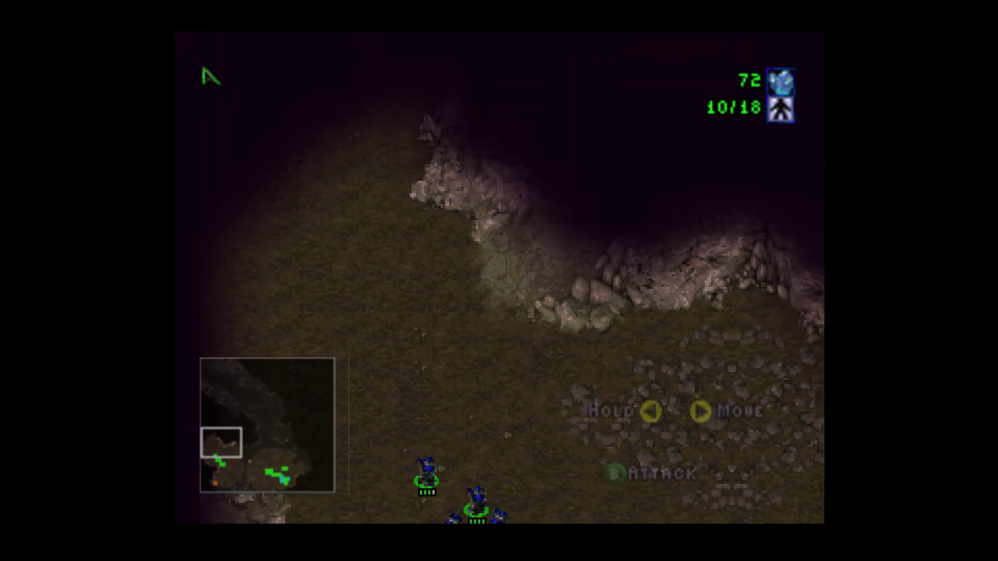
key("z")
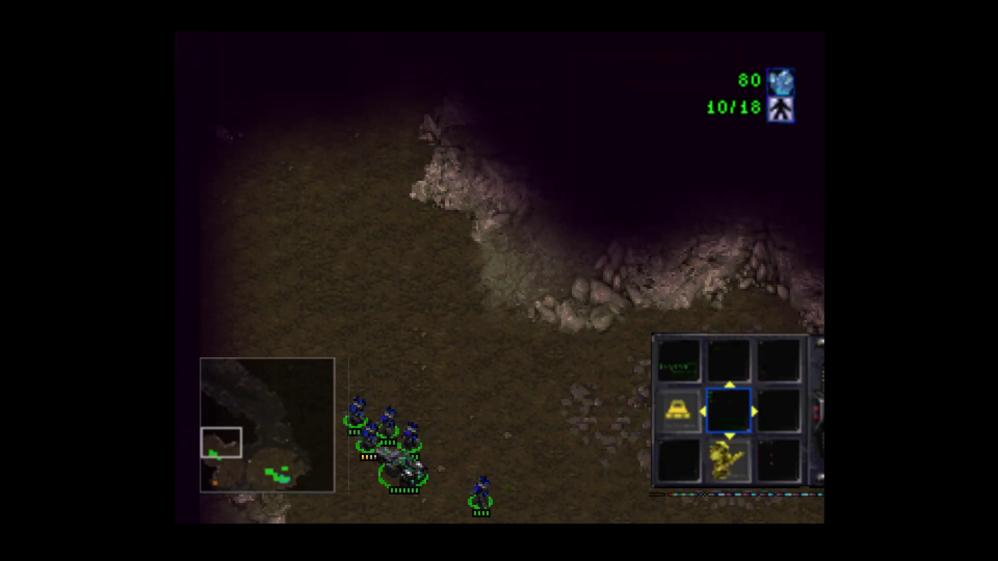
key("l")
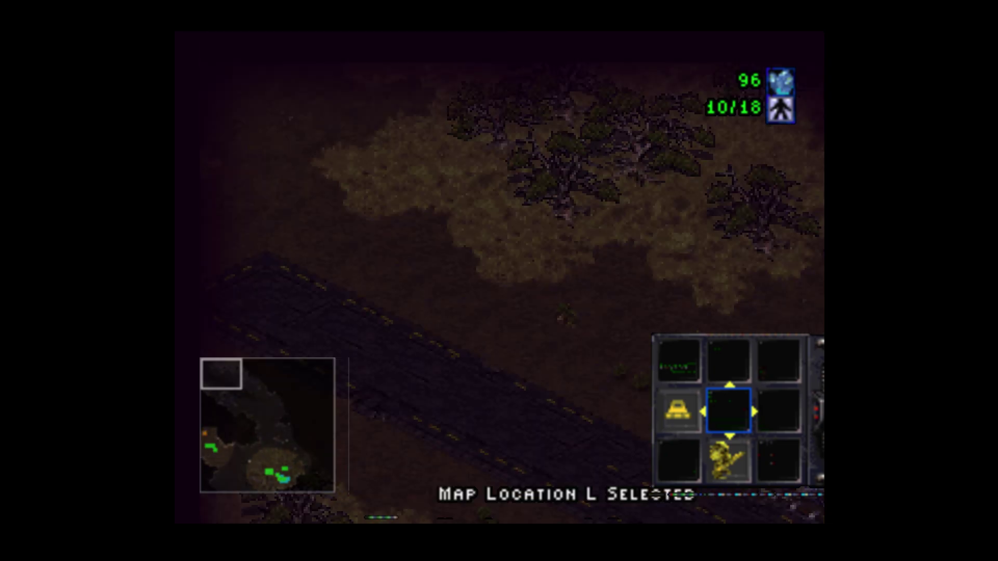
key("Left")
key("Return")
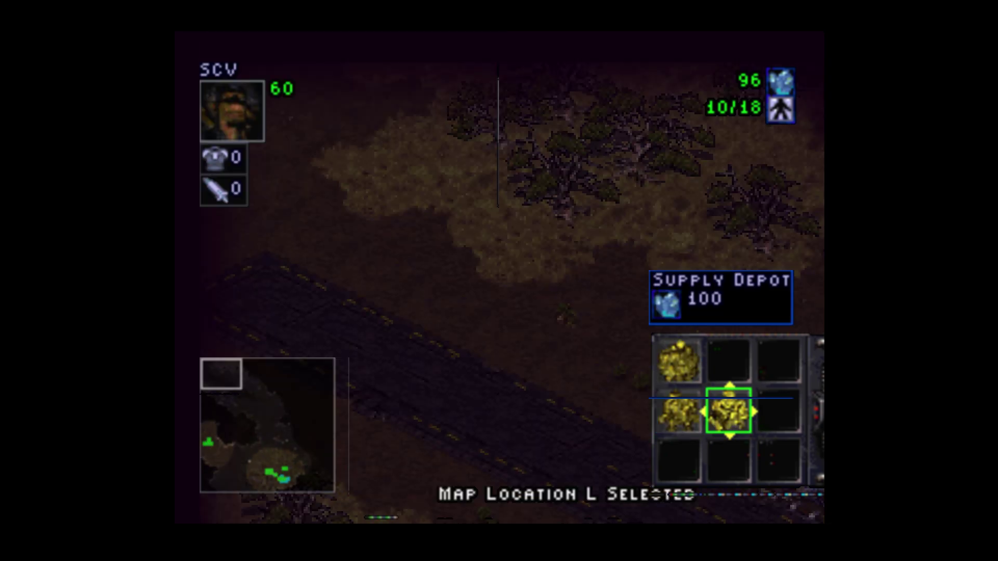
key("Left")
key("Right")
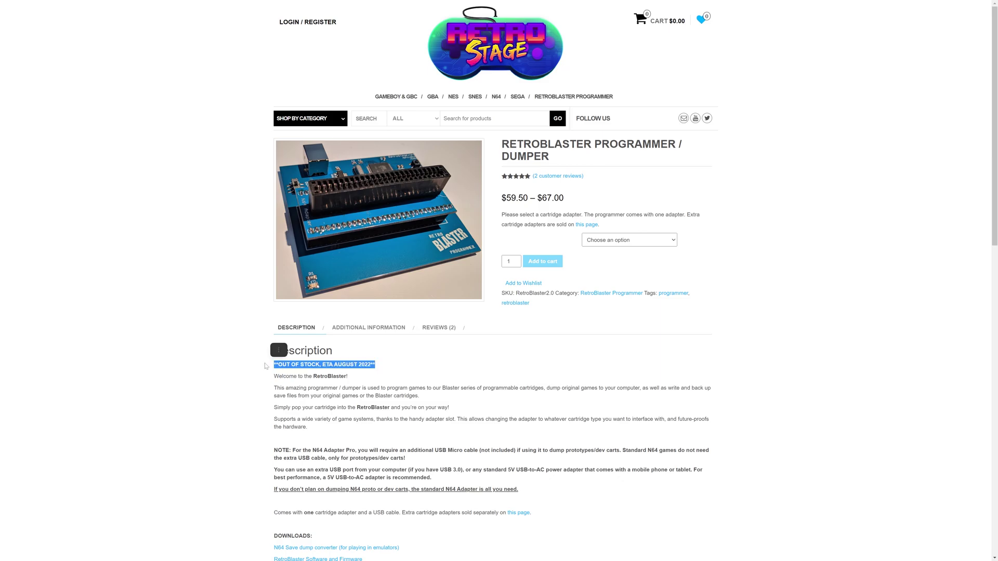
- View the available cartridge adapter options for the RetroBlaster Programmer / Dumper without choosing one
left_click(235, 407)
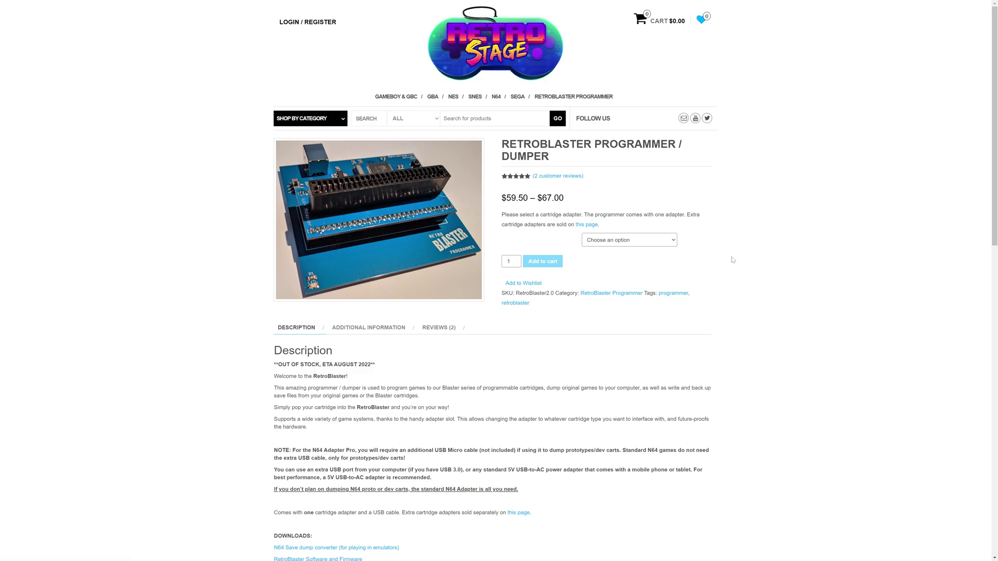
left_click(626, 245)
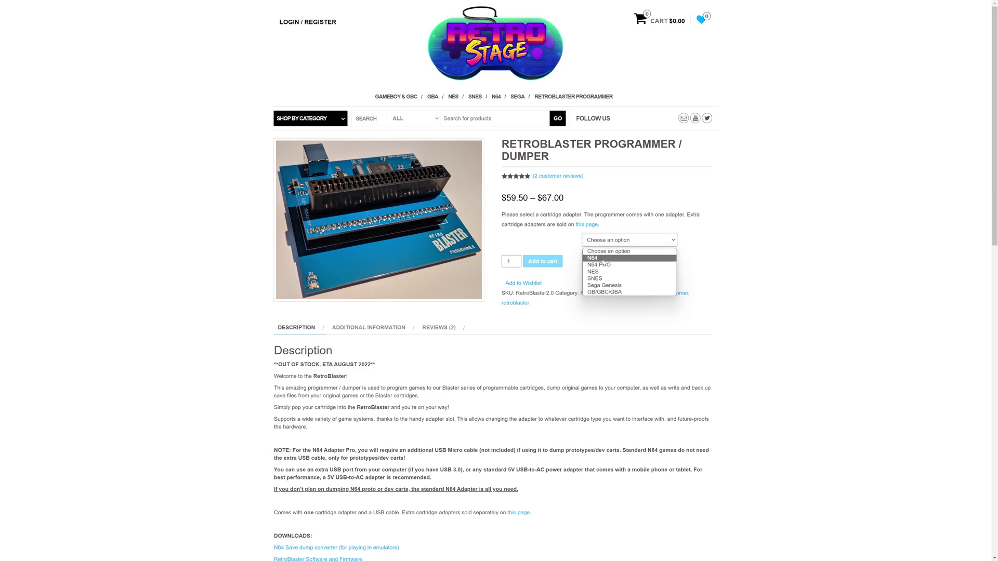
left_click(841, 259)
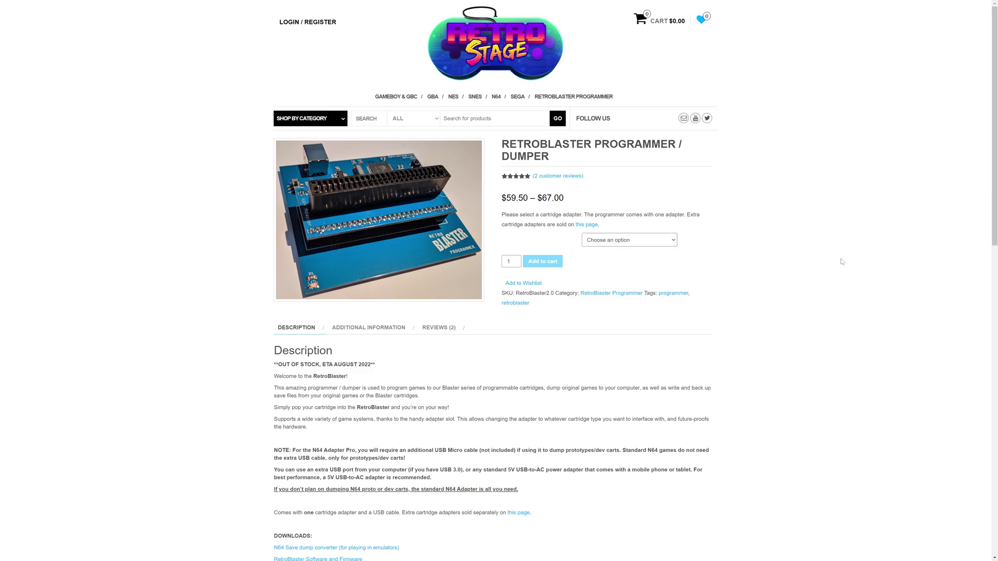
- Open the RetroBlaster software and firmware downloads linked in the product description and download RetroBlaster.2.1.3b.zip
scroll(844, 265, "down", 3)
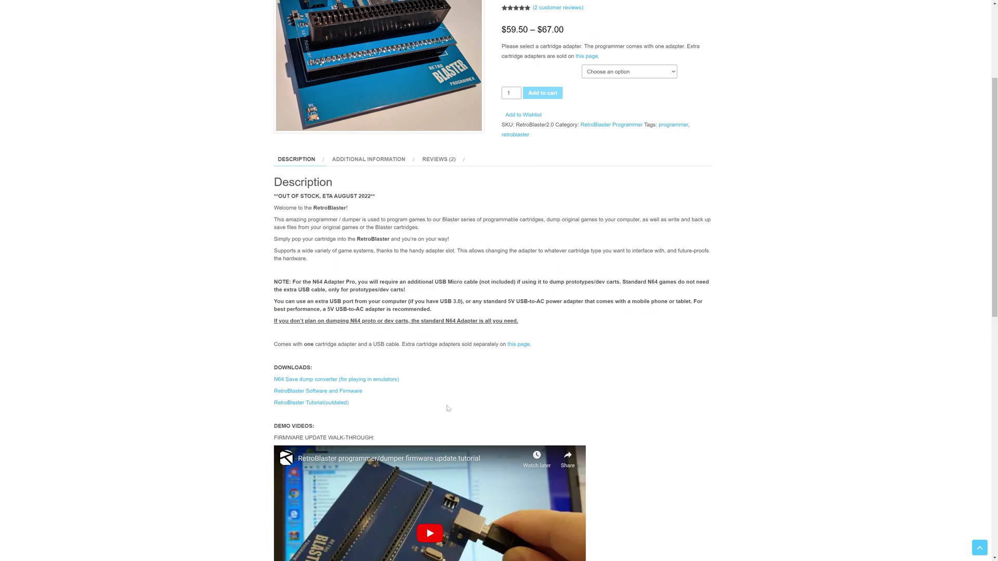
left_click(347, 393)
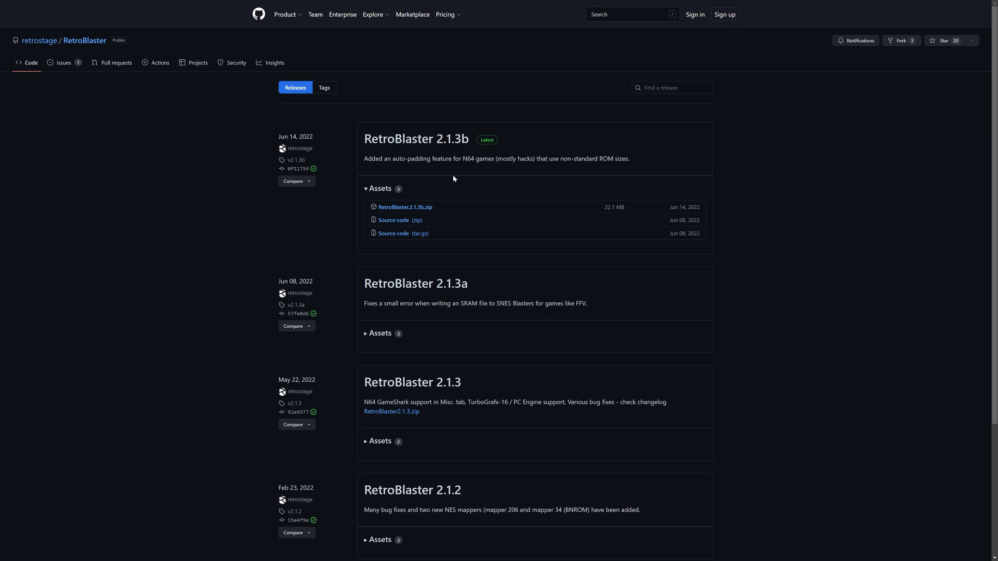
left_click(423, 208)
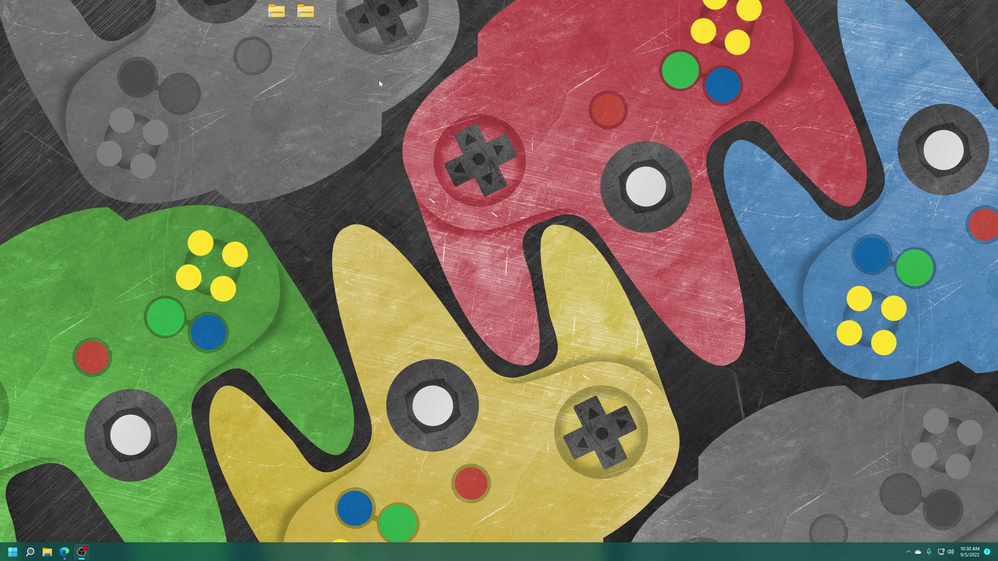
- Extract the two downloaded archives on the desktop into their own folders with 7-Zip
left_click_drag(379, 84, 266, 7)
right_click(277, 12)
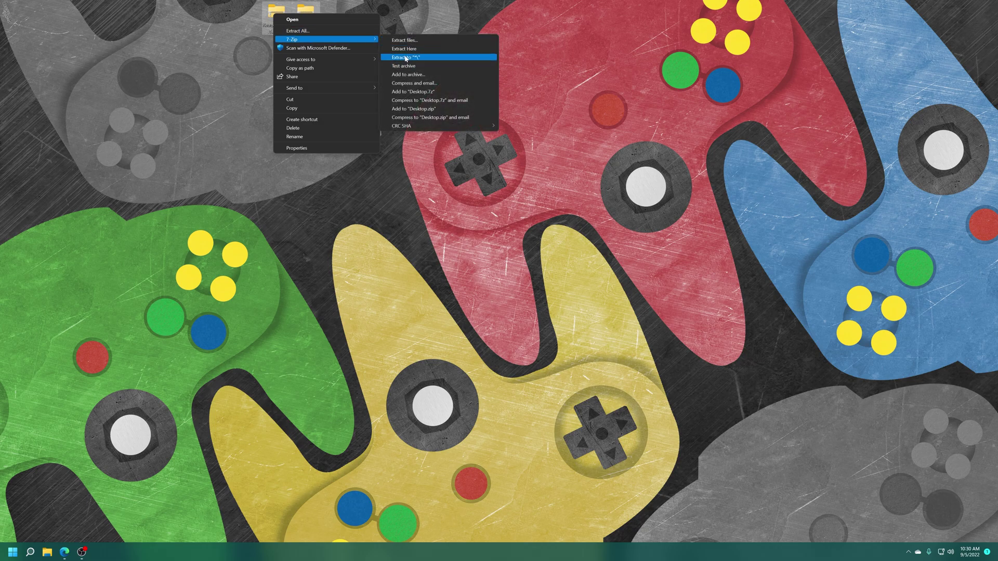
left_click(250, 107)
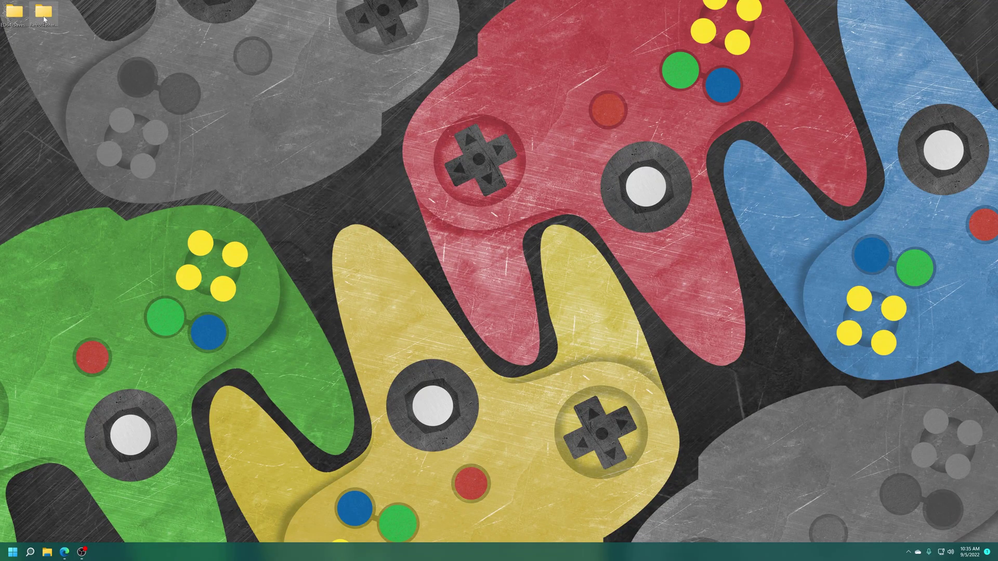
- Launch RetroBlaster 2.1.3b from its extracted folder and dump the N64 cartridge's ROM to the desktop as Ocarina of Time
double_click(44, 13)
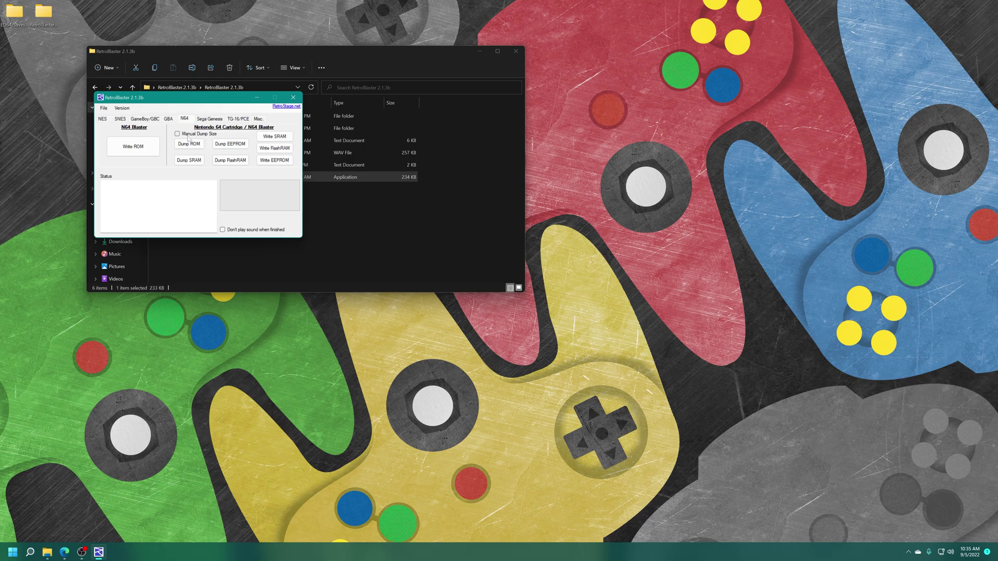
left_click(181, 146)
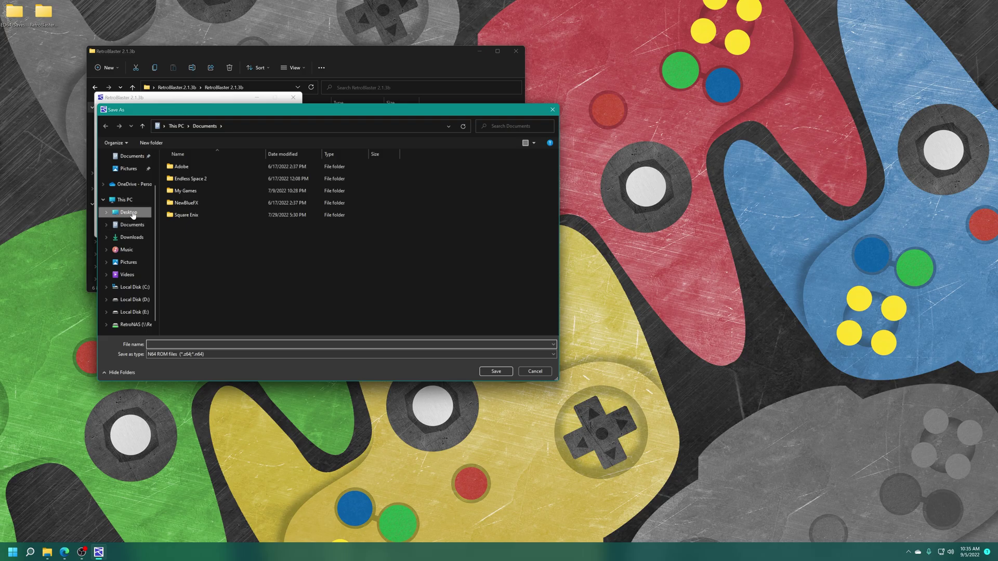
left_click(129, 212)
left_click(191, 344)
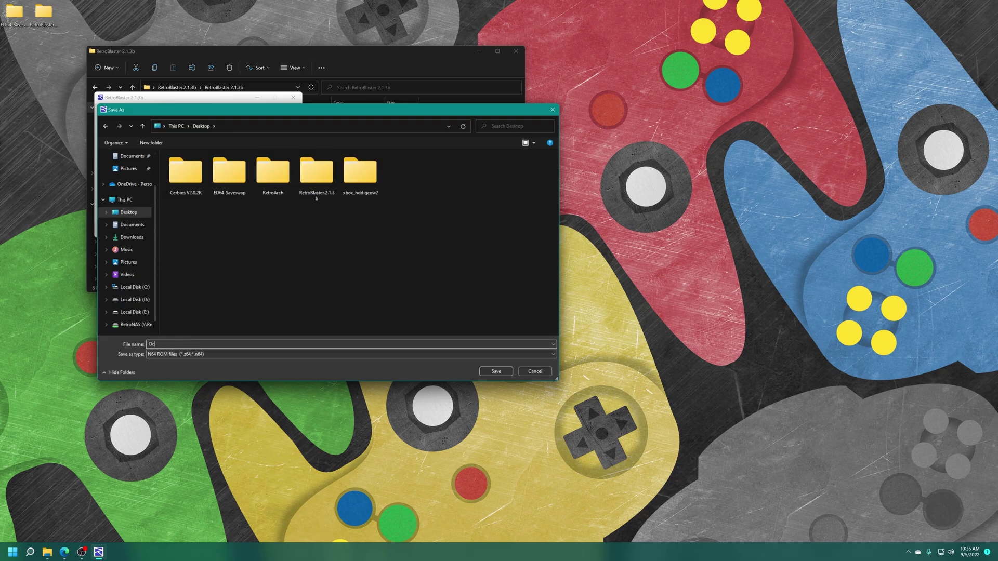
type("of Time")
left_click(495, 371)
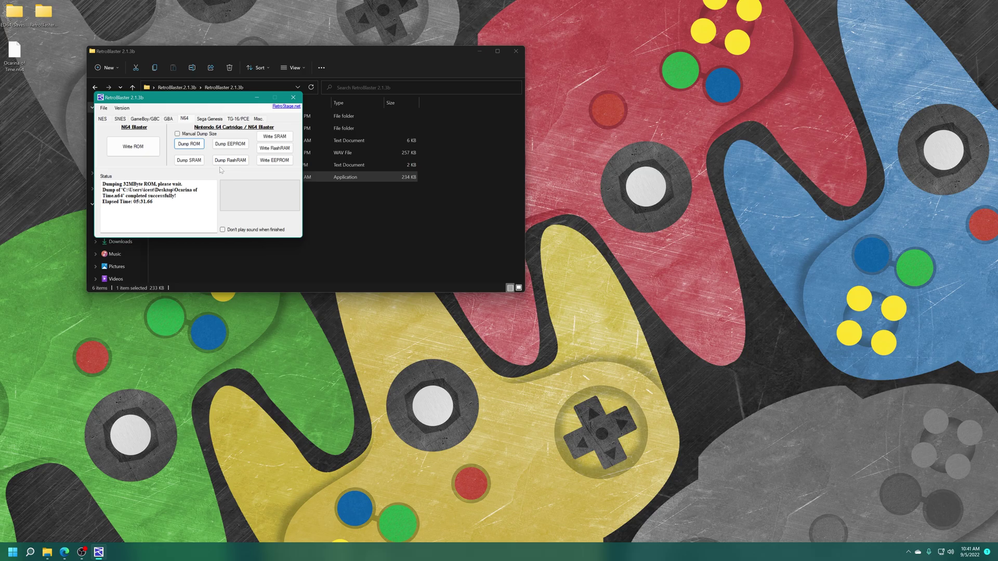
left_click(28, 55)
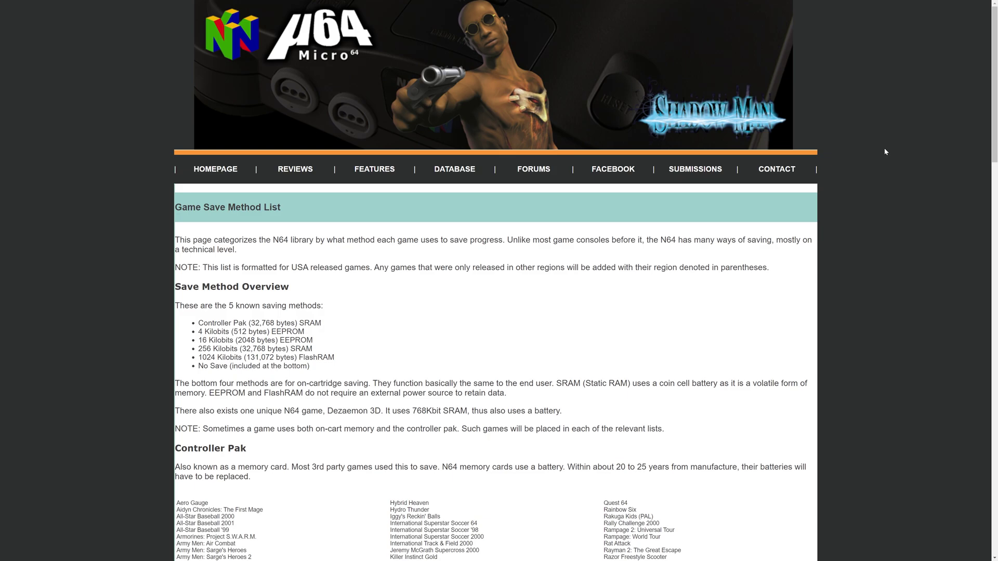
- Find Legend of Zelda: Ocarina of Time in the Game Save Method List to check its save method
scroll(877, 151, "down", 5)
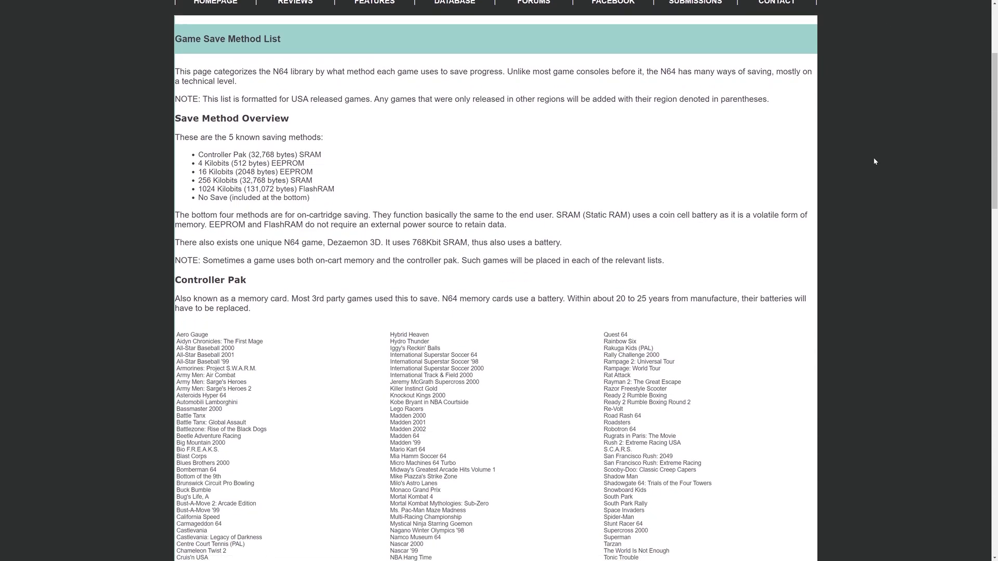
scroll(887, 99, "down", 2)
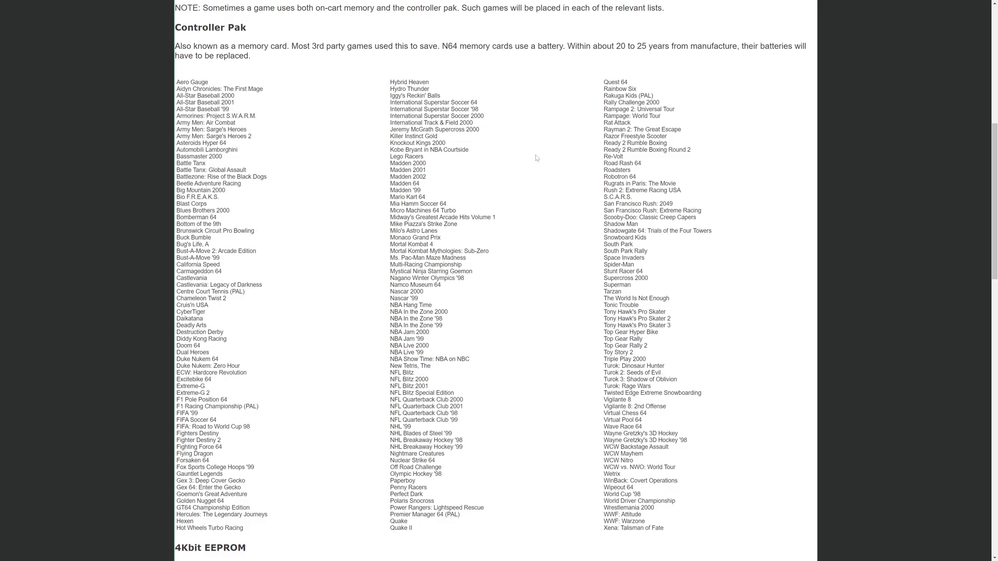
scroll(284, 385, "down", 6)
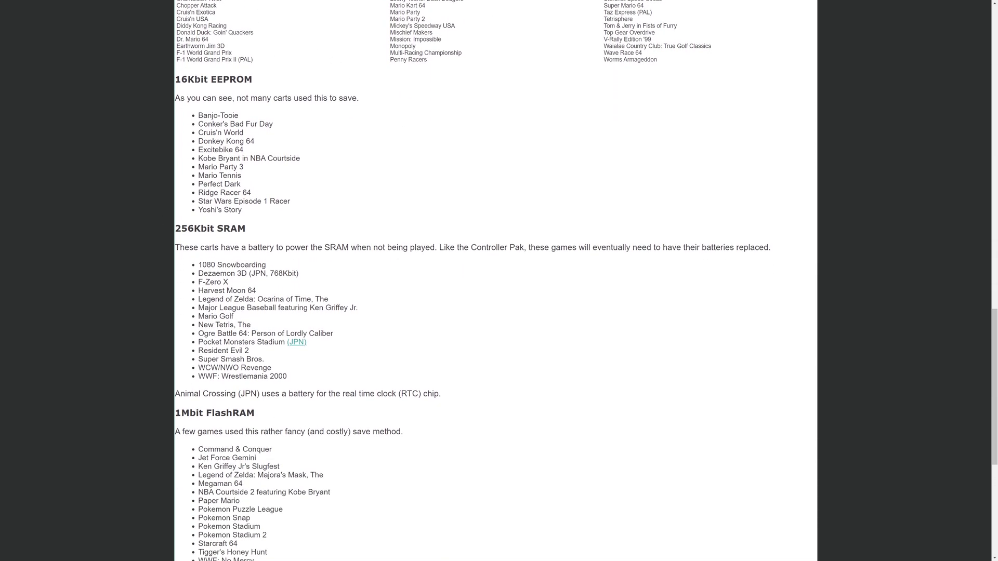
scroll(273, 409, "down", 3)
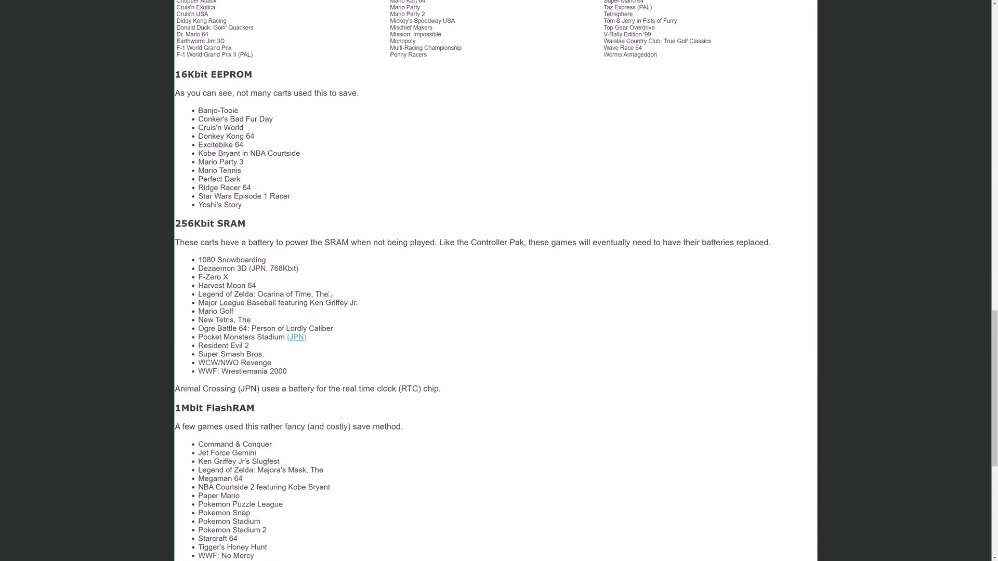
triple_click(207, 294)
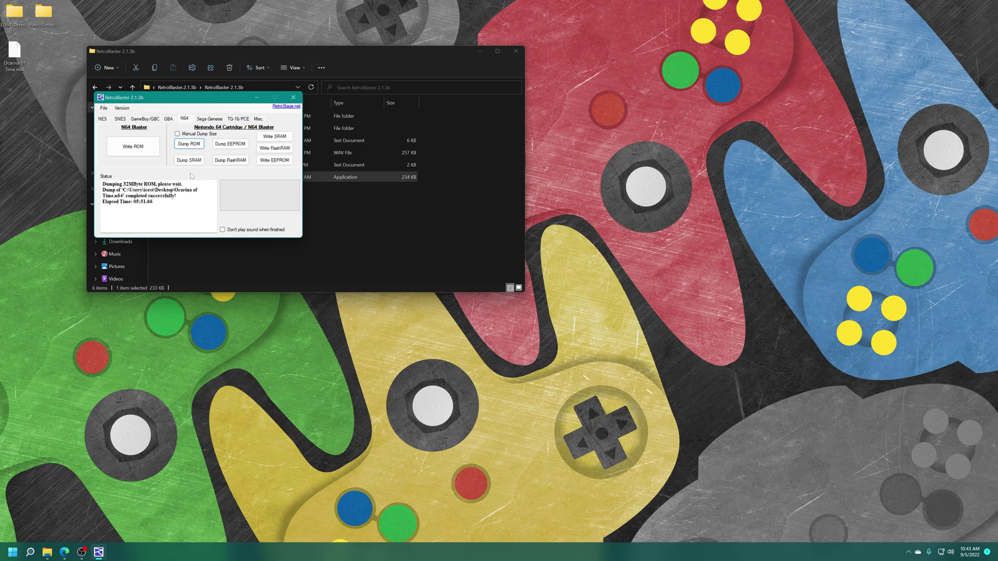
- Switch to RetroBlaster and dump the cartridge's SRAM save to the desktop as Ocarina of Time
left_click(189, 161)
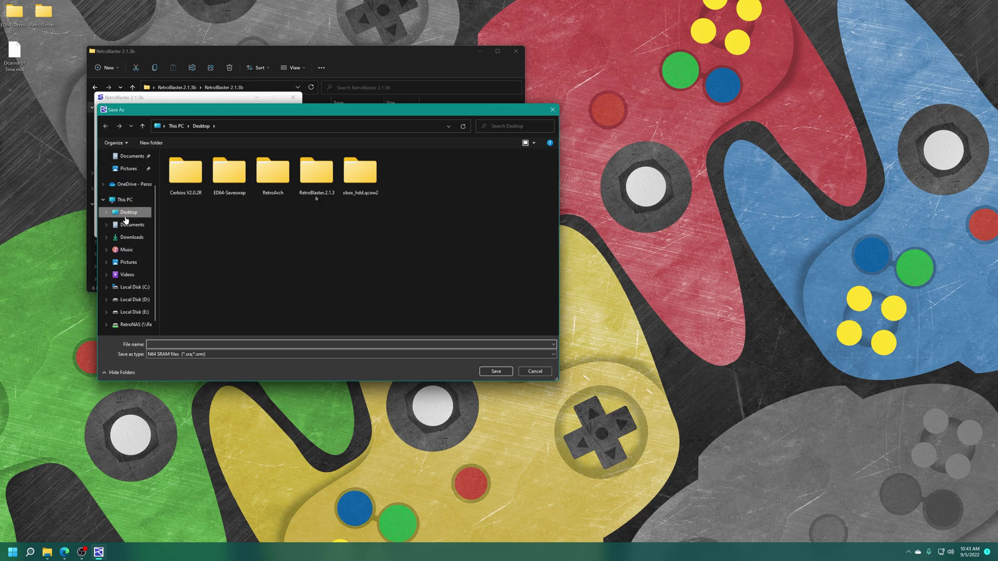
left_click(125, 215)
left_click(193, 347)
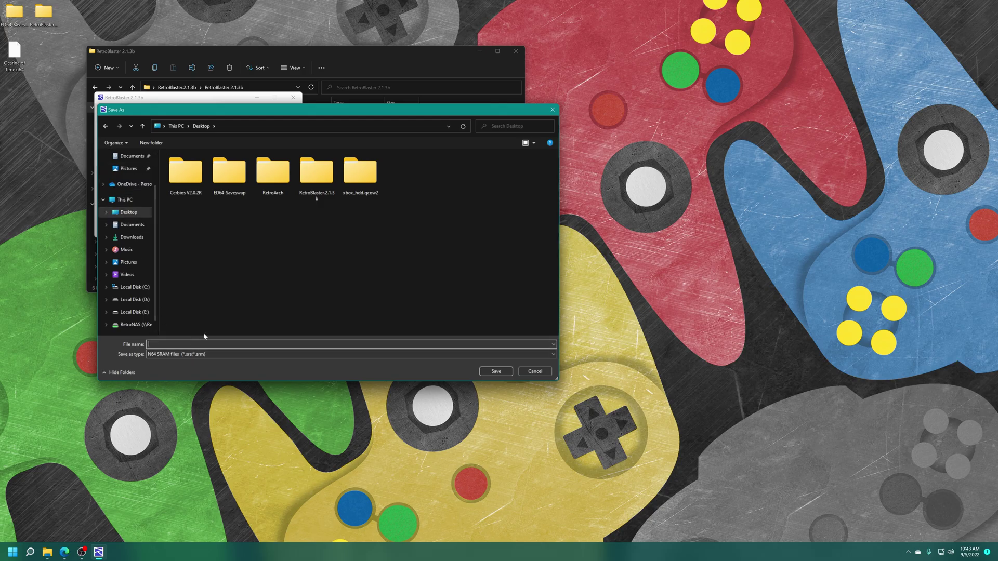
type("Ocari")
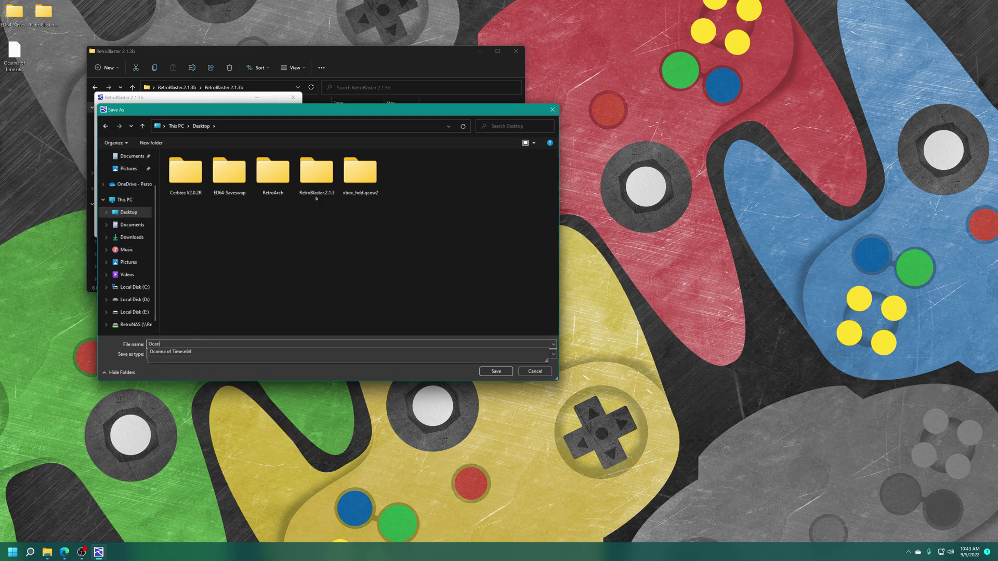
type("na of Time")
left_click(217, 331)
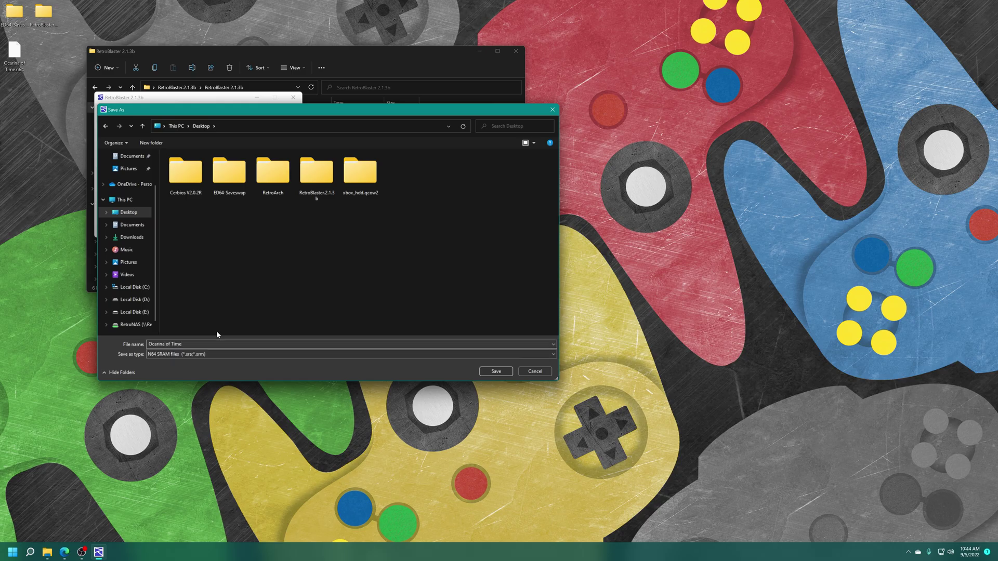
left_click(497, 371)
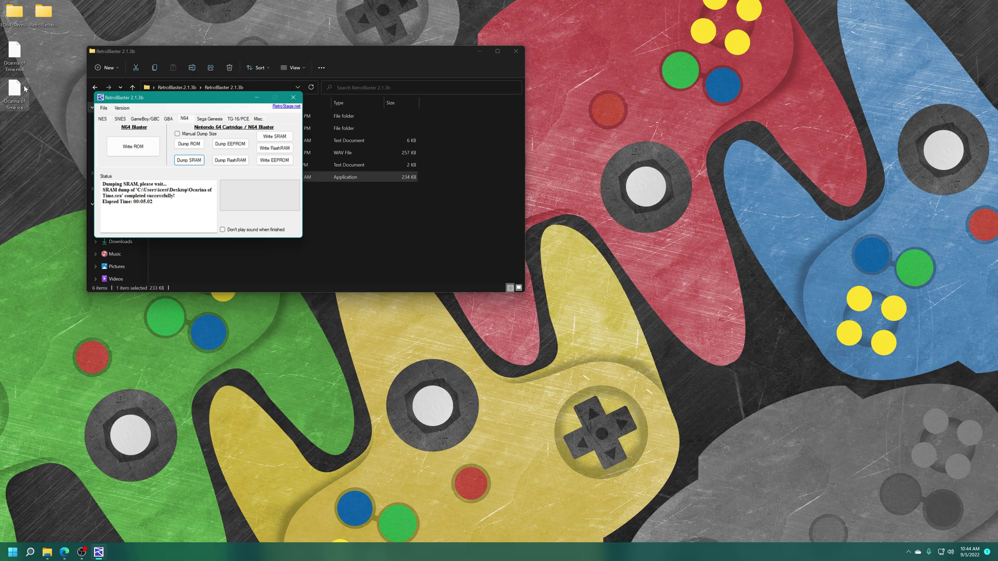
left_click(55, 239)
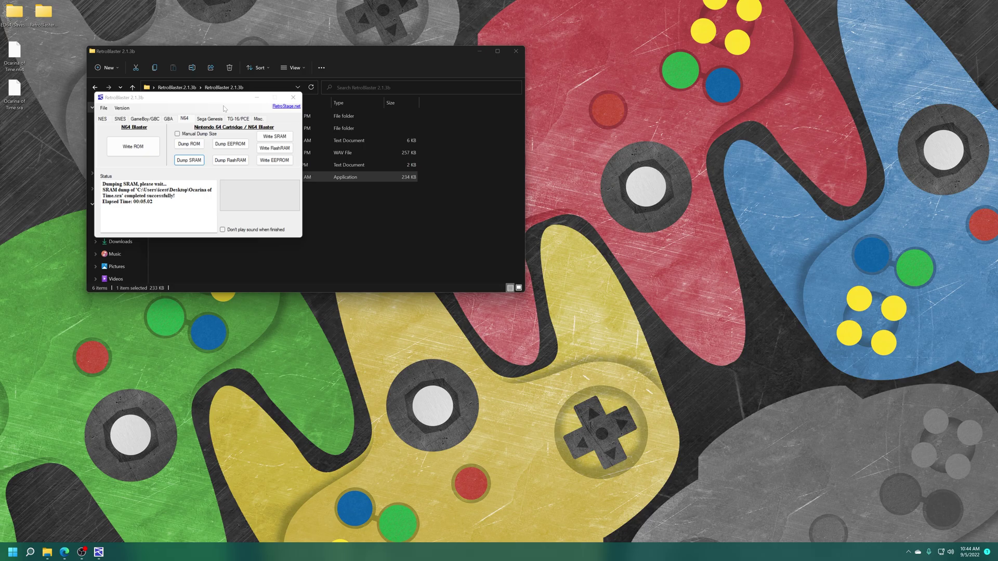
- Dump the Super Mario 64 cartridge's ROM to the desktop as Super Mario 64
left_click(188, 144)
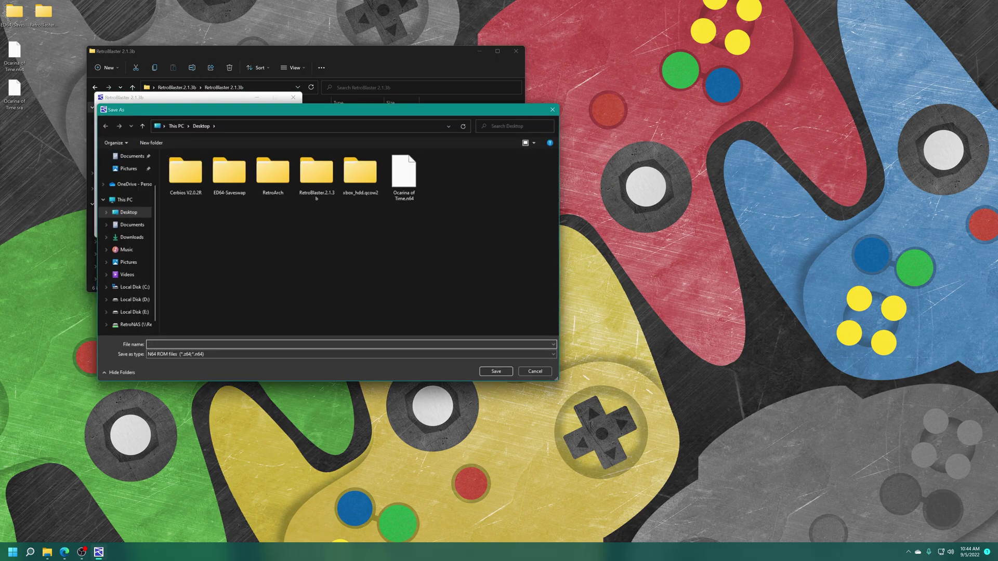
type("Super Mario 64")
key("Return")
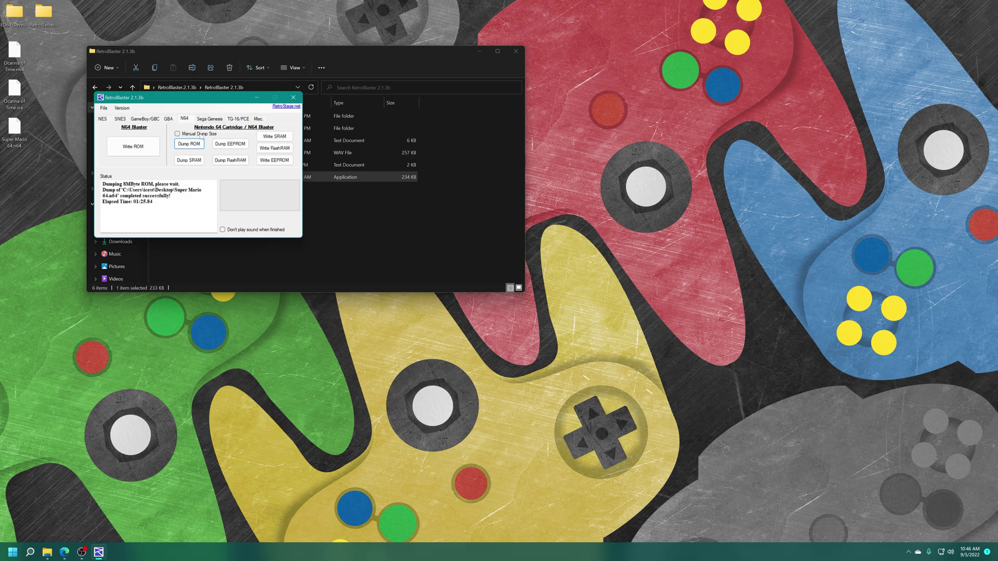
- Check Super Mario 64's save method in the browser's list and dump its EEPROM save to the desktop as Super Mario 64
left_click(66, 553)
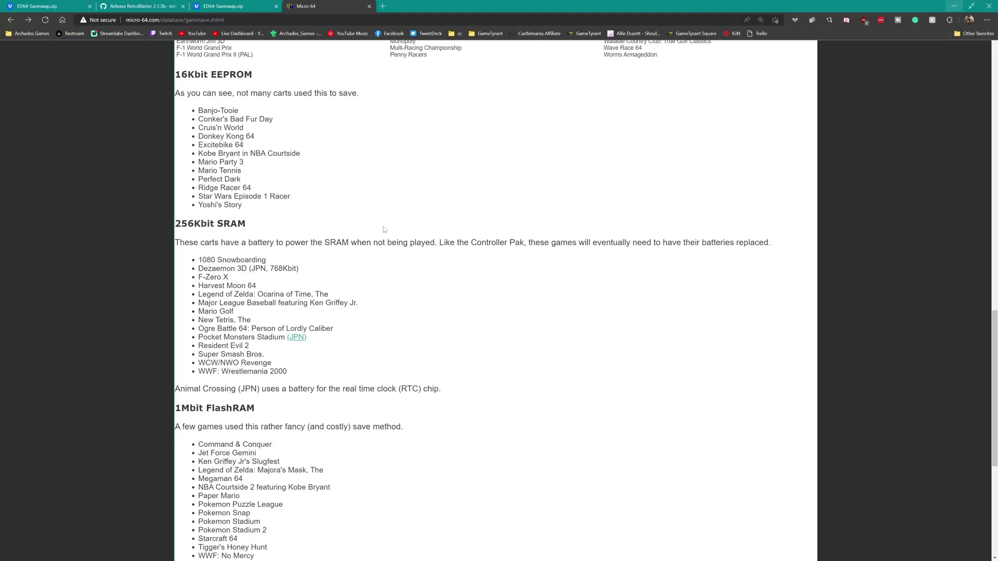
scroll(280, 231, "up", 3)
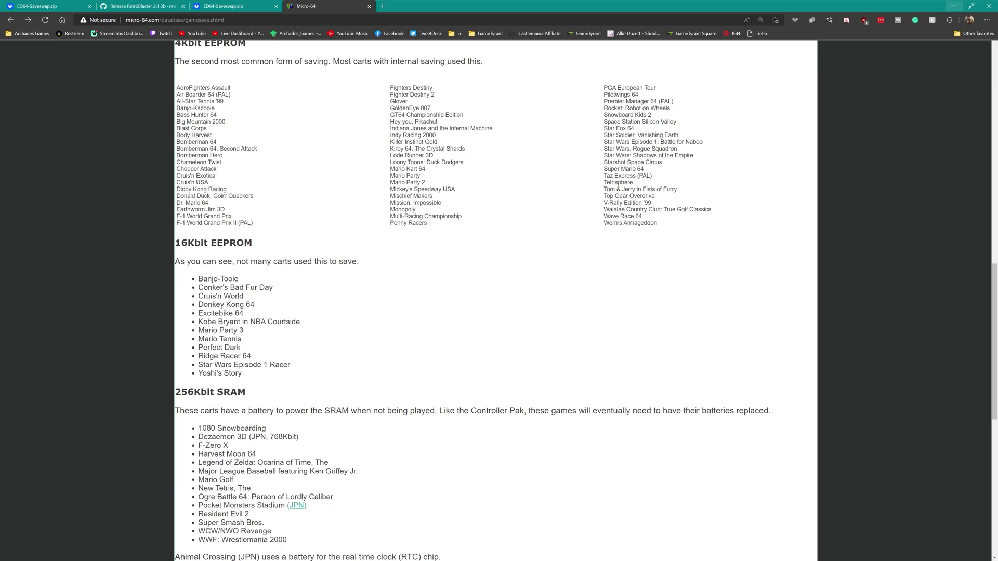
scroll(586, 161, "up", 2)
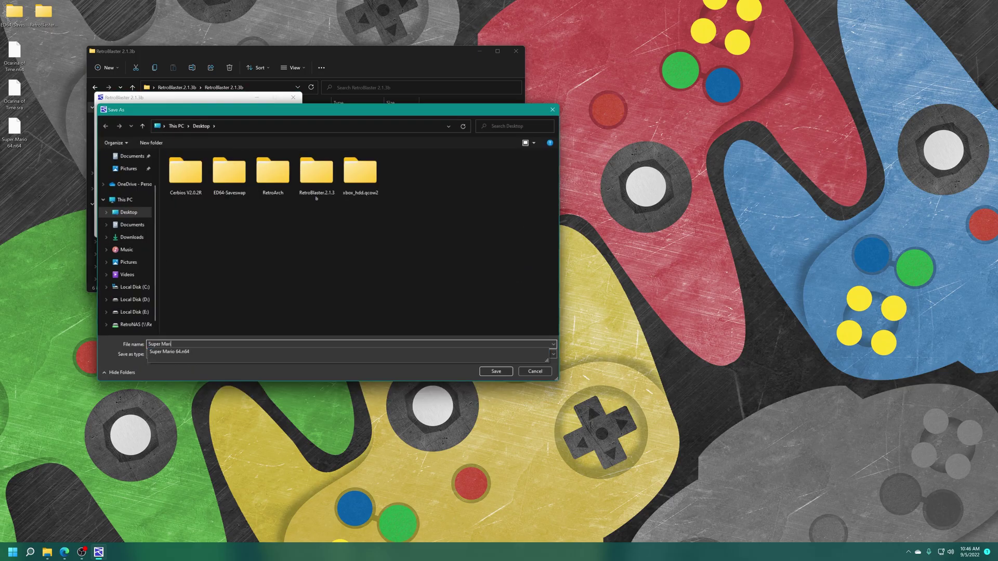
left_click(491, 369)
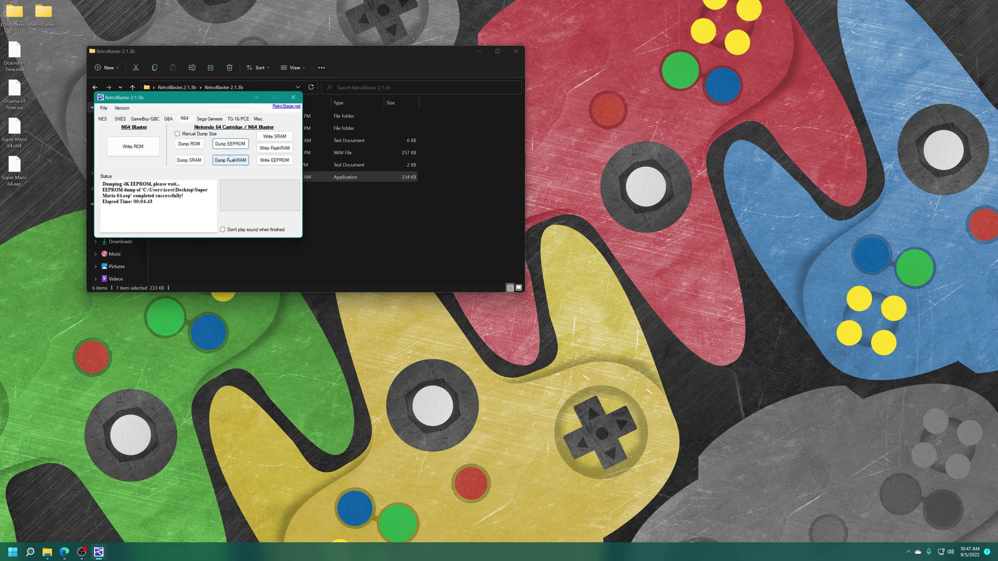
- Dump the ROMs of two more cartridges to the desktop, naming them Resident Evil 2 and StarCraft 64
left_click(189, 144)
type("Resident Evil 2")
left_click(489, 372)
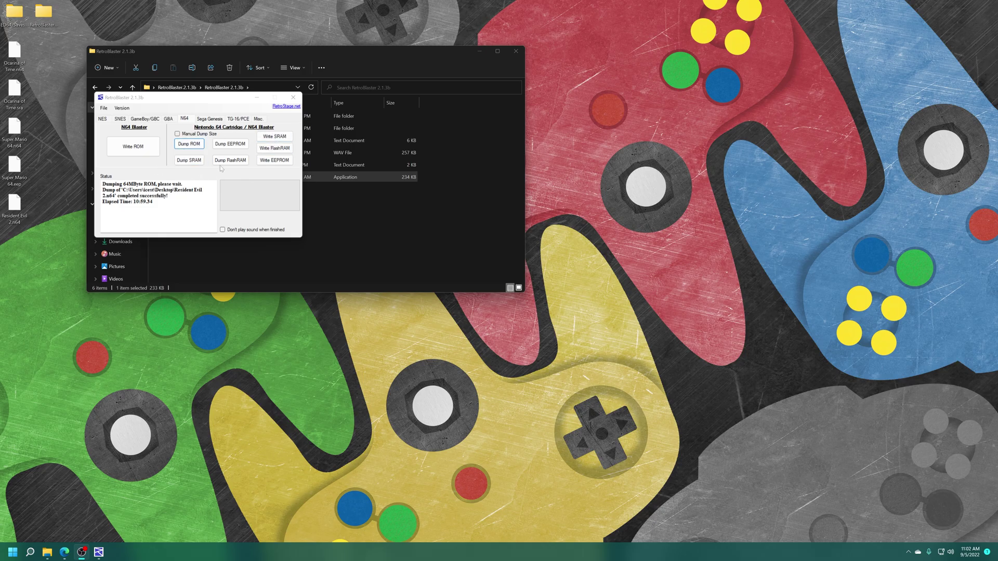
left_click(192, 145)
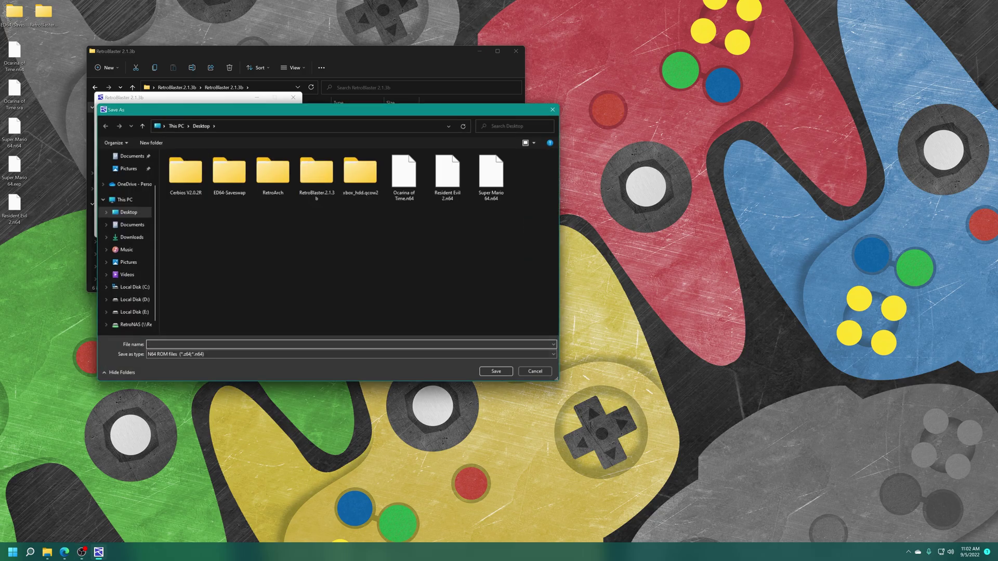
type("Test ROM")
key("Return")
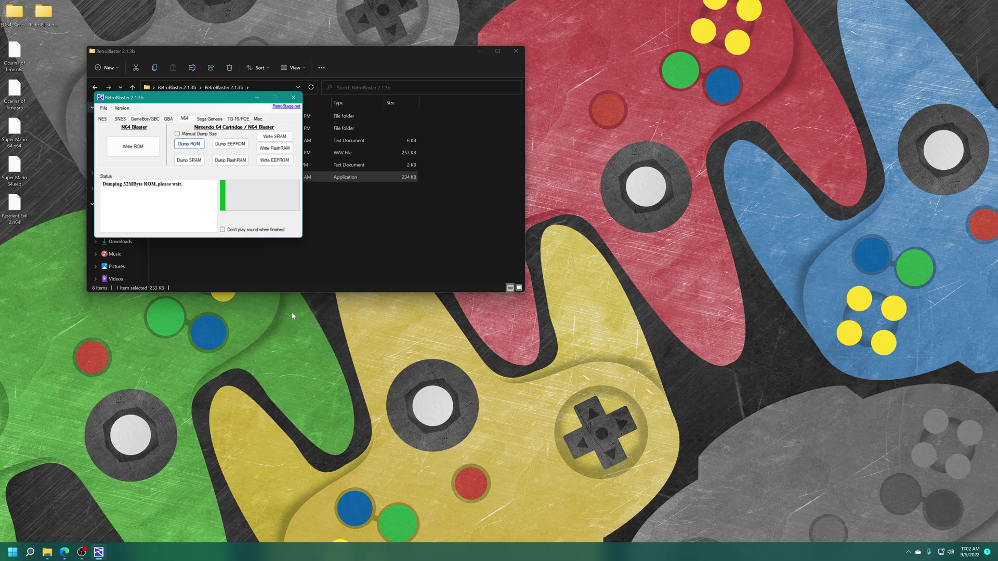
- Open the ED64-Saveswap folder on the desktop and launch its application to view the save file picker
double_click(14, 14)
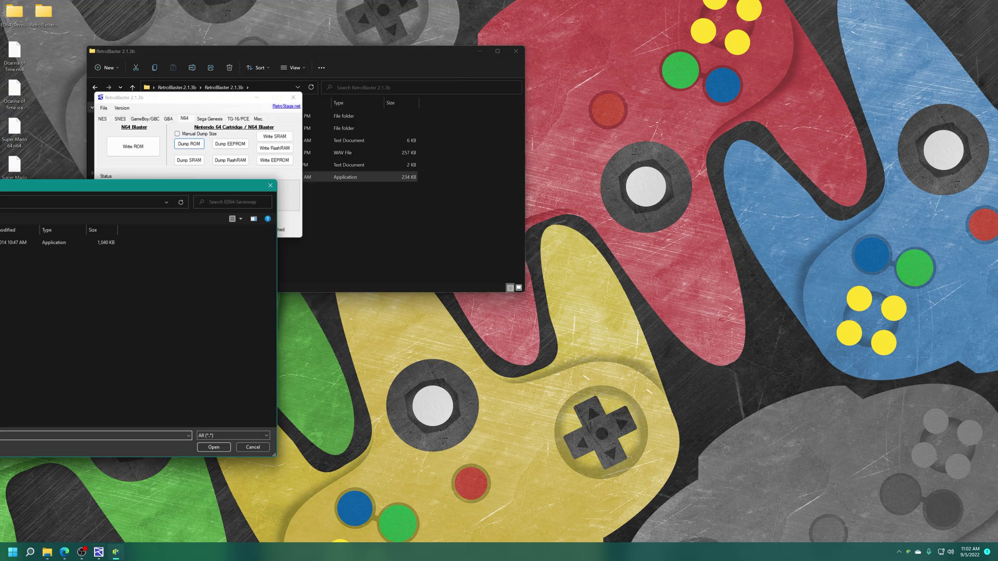
key("Return")
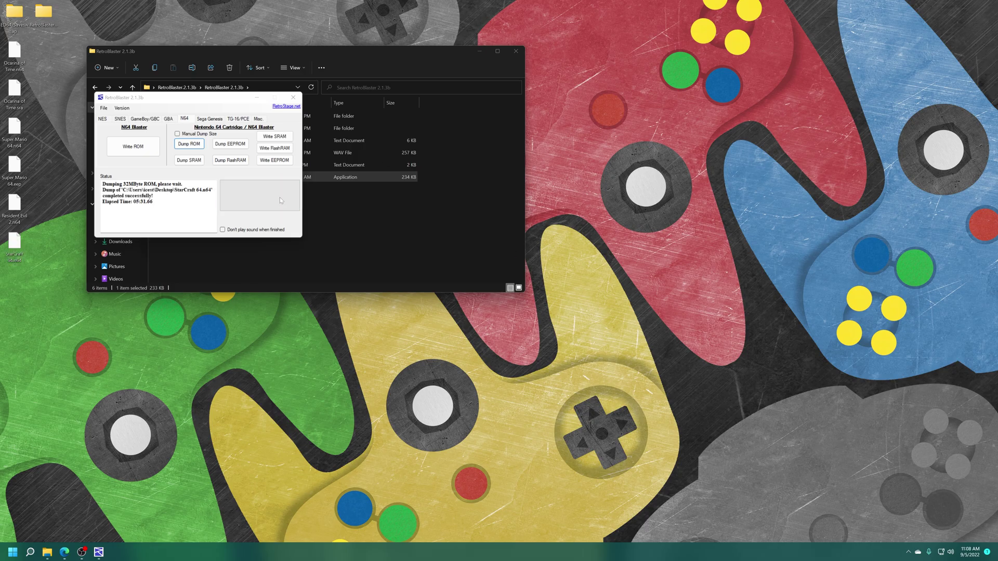
- Dump two further cartridge ROMs to the desktop as Star Wars Episode 1 Battle For Naboo and Clay Fighters Sculptors Cut
left_click(189, 144)
type("Star Wars Episode 1 ")
type("Racer")
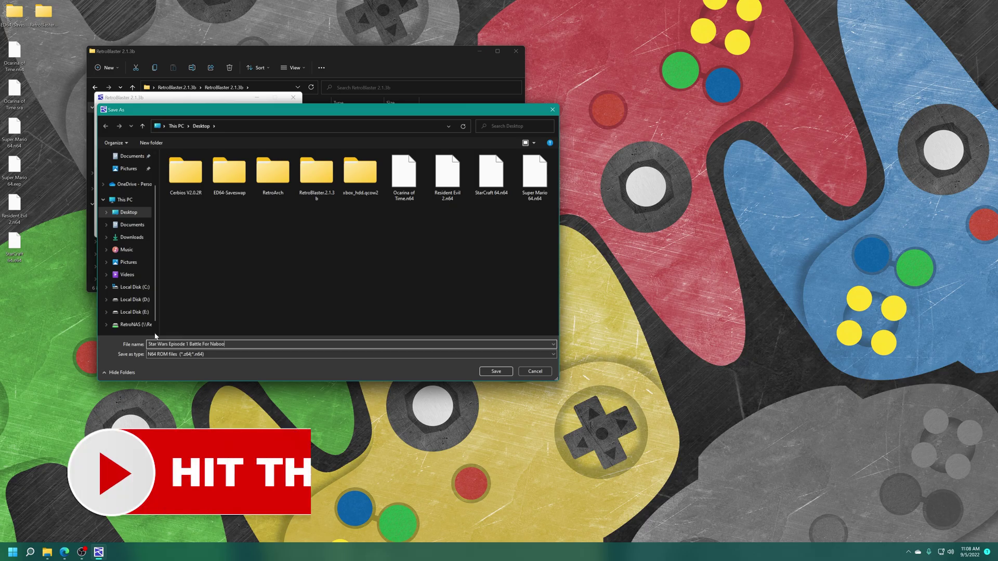
key("Return")
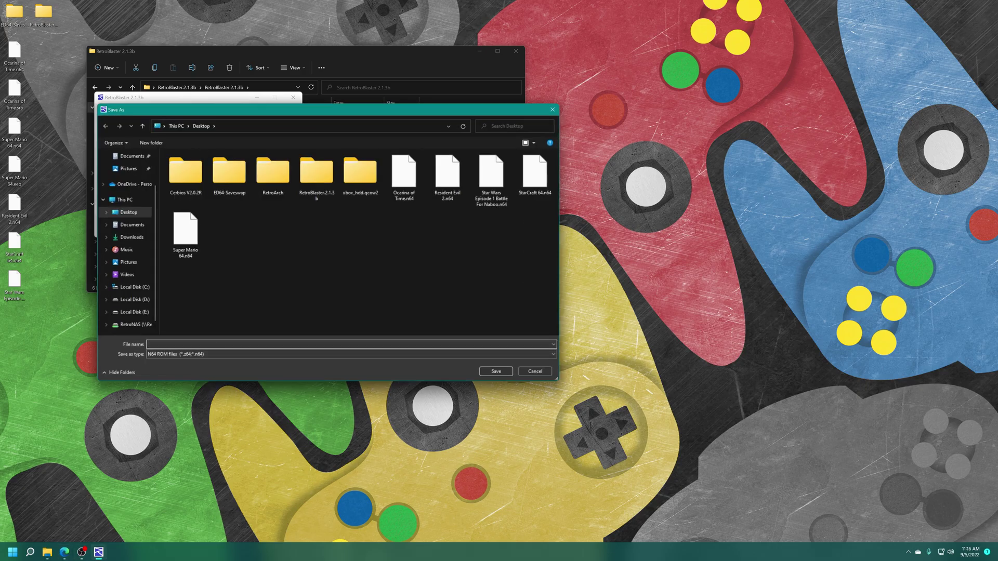
type("Clay Fighters Sculptors Cut")
key("Return")
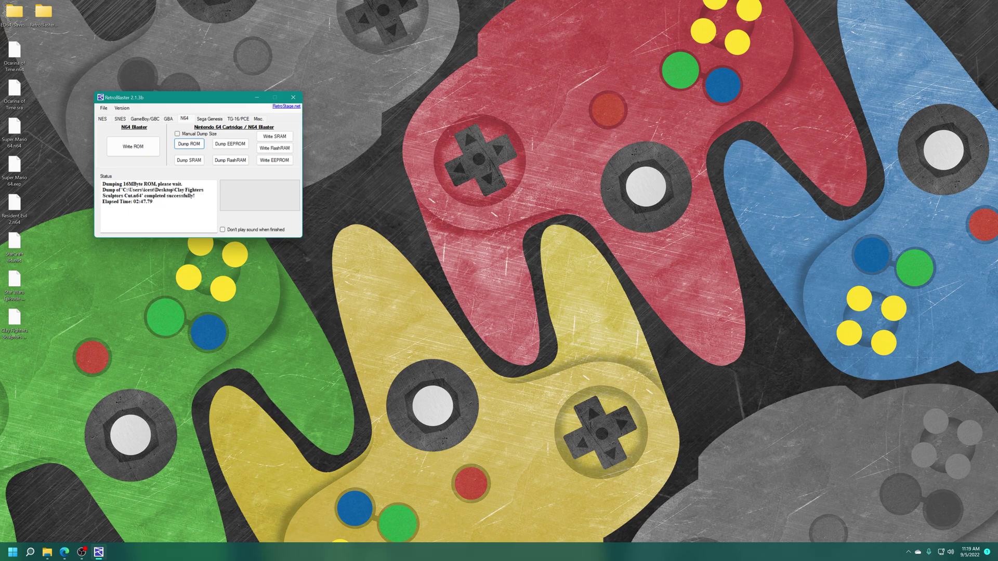
- Arrange the dumped ROM files in one desktop row and line up the Super Mario 64 save beside the Ocarina of Time save below
left_click_drag(14, 129, 41, 66)
left_click_drag(15, 207, 68, 63)
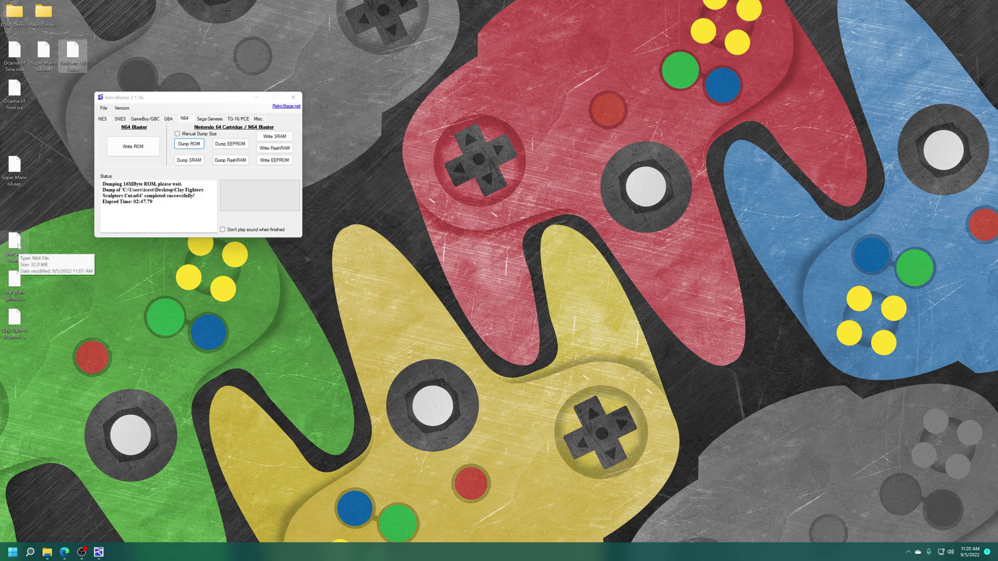
left_click_drag(24, 254, 104, 58)
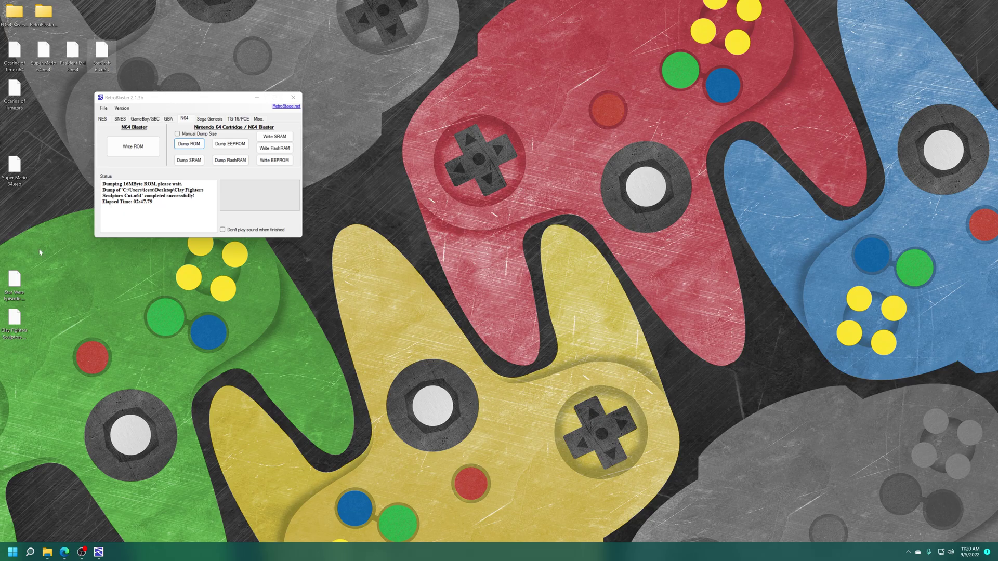
left_click_drag(15, 284, 134, 52)
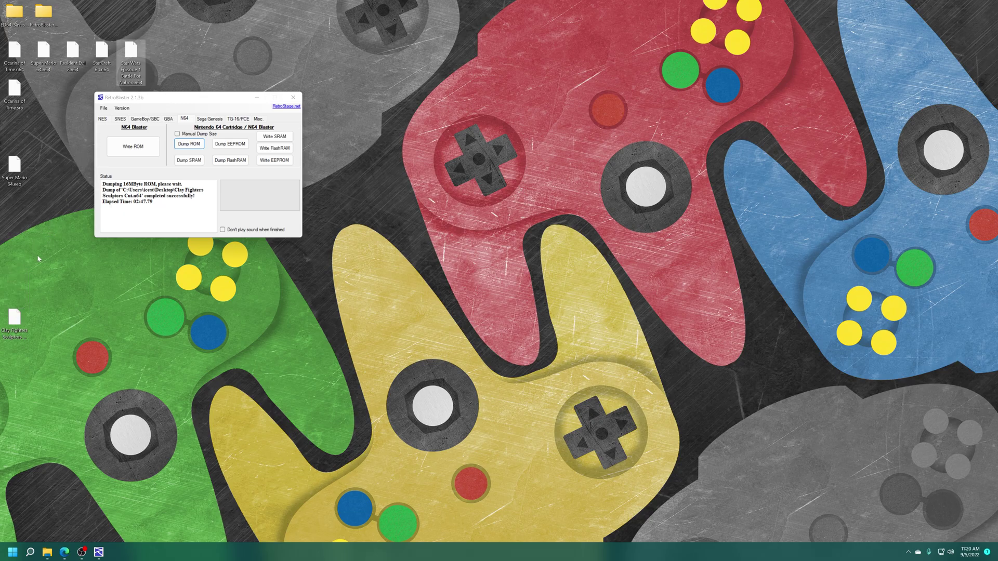
mouse_move(15, 322)
left_mouse_down()
mouse_move(157, 47)
mouse_move(165, 59)
left_mouse_up()
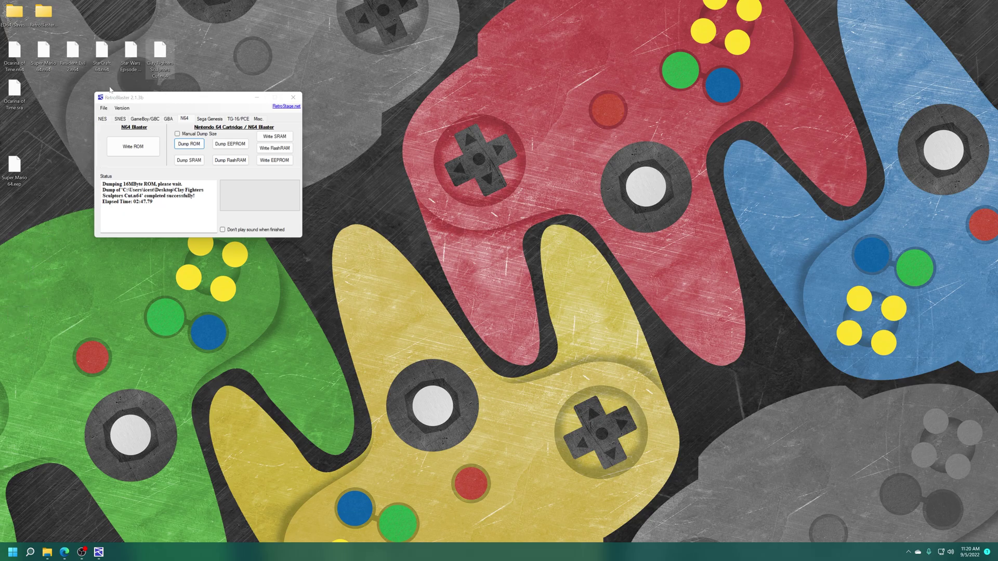
left_click_drag(15, 169, 45, 99)
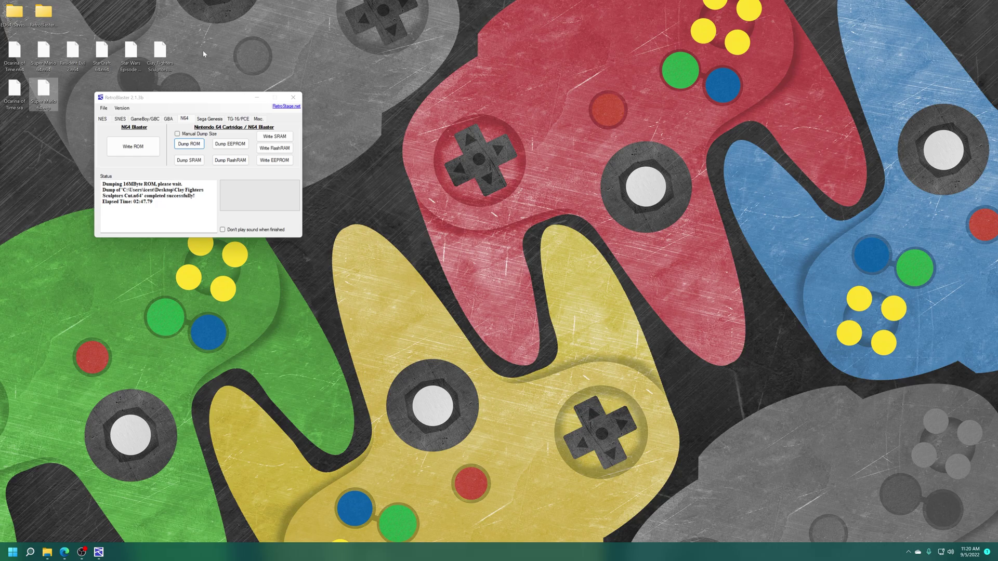
left_click_drag(204, 54, 235, 42)
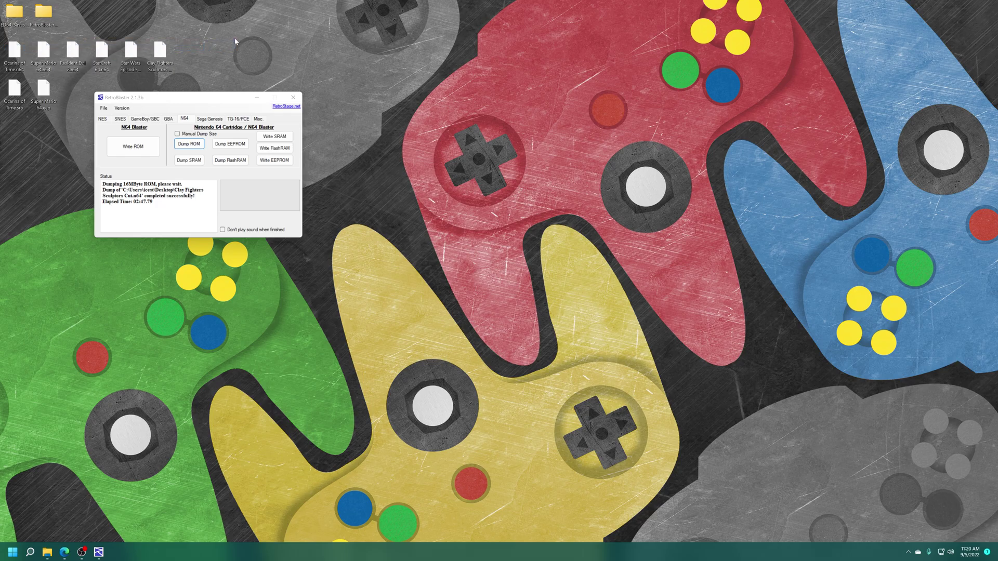
- Minimize RetroBlaster and create a folder named N64 Games inside the Games folder of RetroArch
left_click(257, 97)
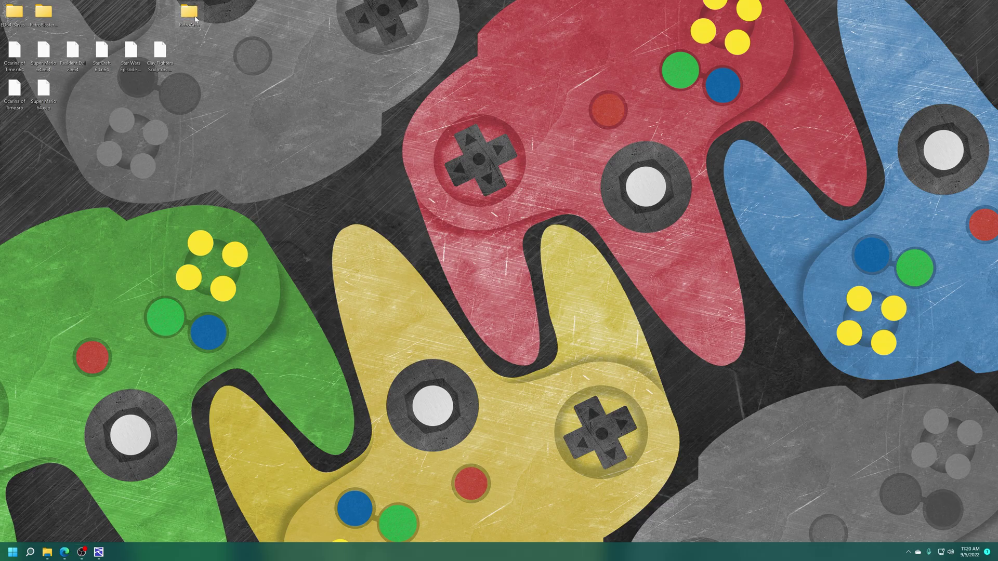
double_click(195, 19)
double_click(384, 199)
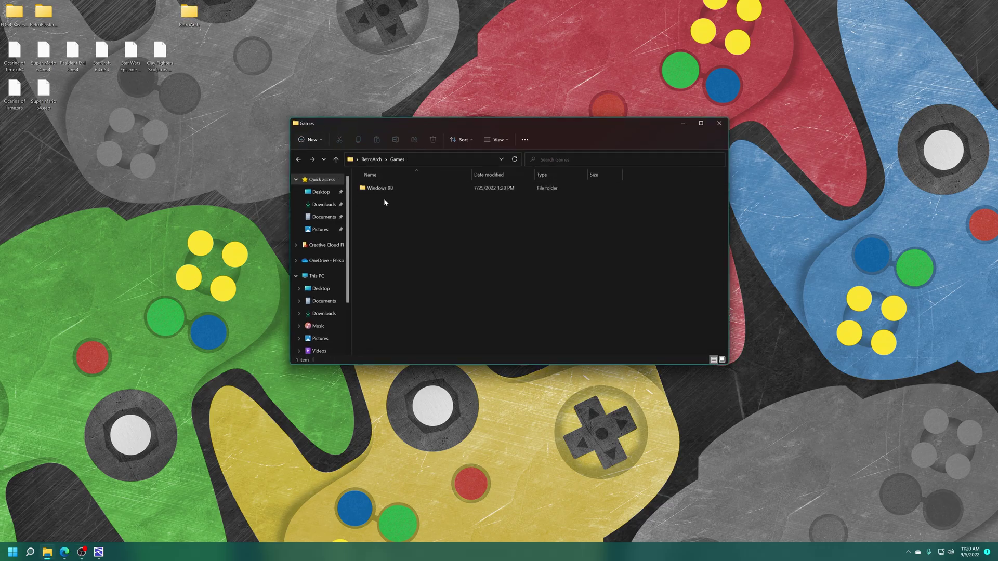
right_click(385, 231)
mouse_move(413, 327)
left_click(502, 327)
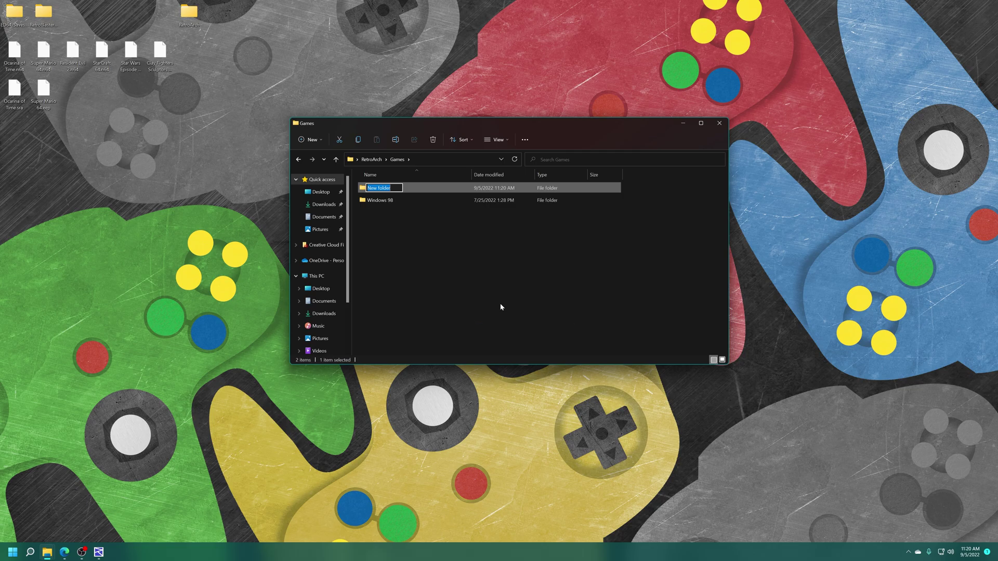
type("N64 Games")
key("Return")
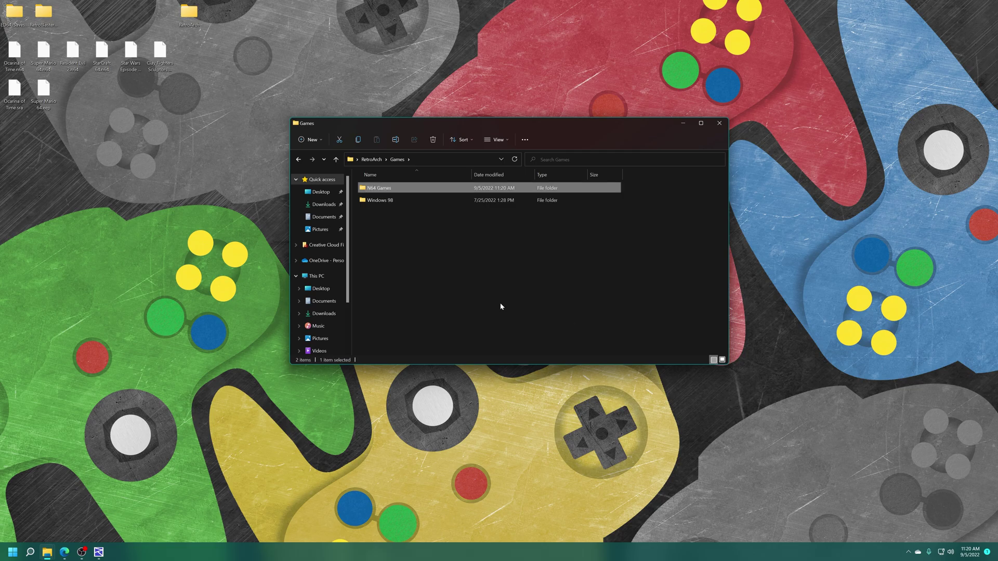
- Open the N64 Games folder and move all six dumped ROM files from the desktop into it
double_click(367, 190)
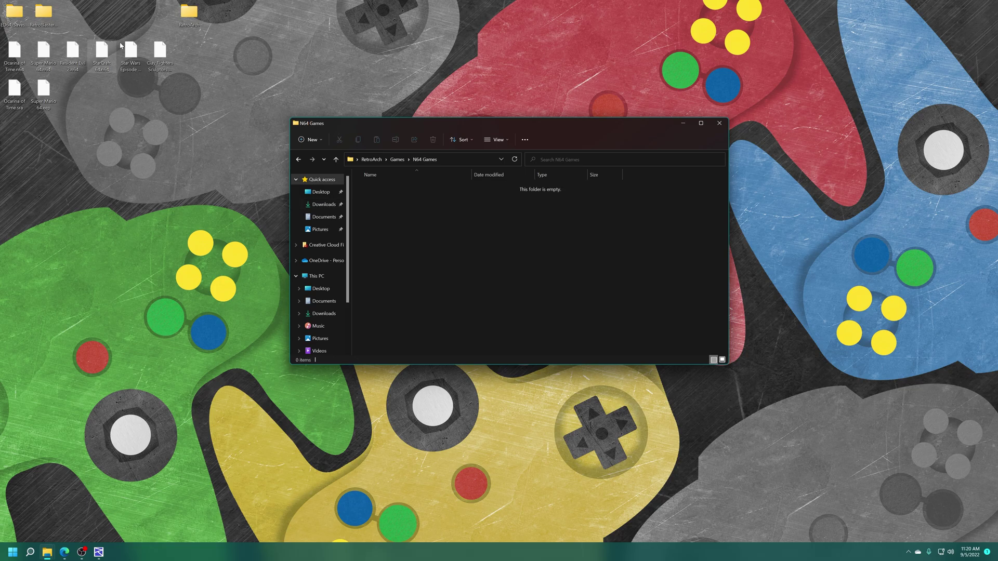
left_click_drag(14, 52, 502, 292)
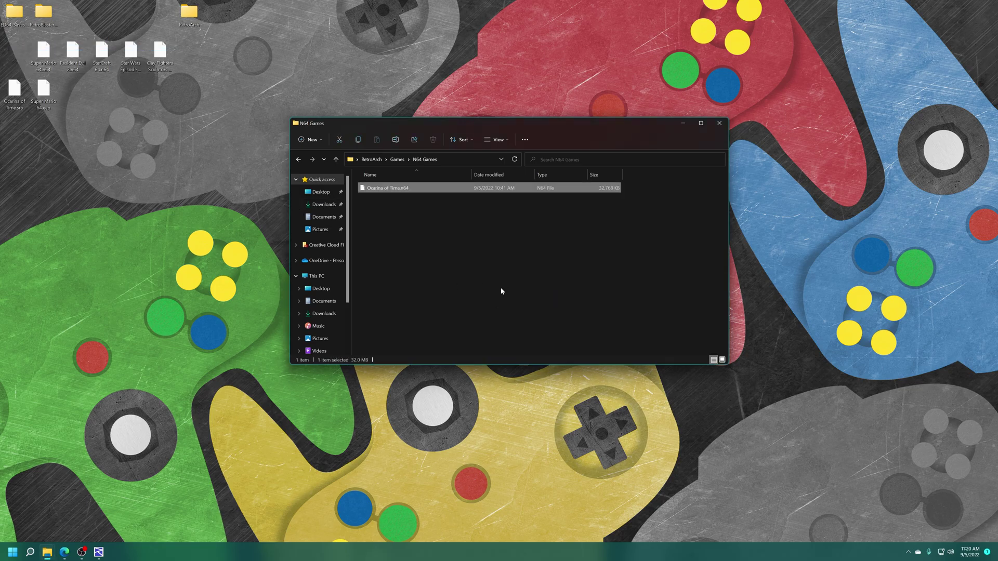
left_click_drag(188, 58, 441, 273)
left_click(457, 315)
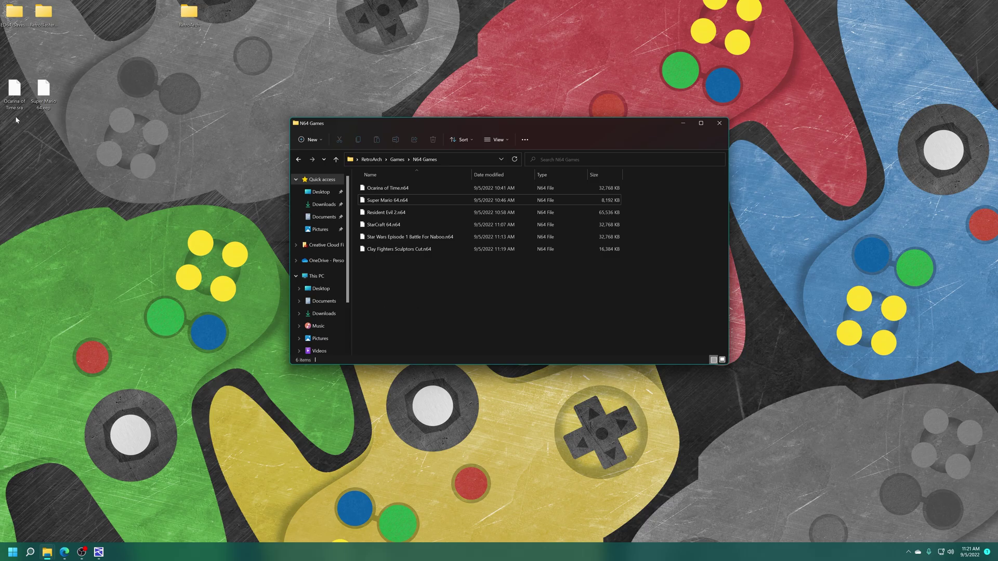
left_click(80, 73)
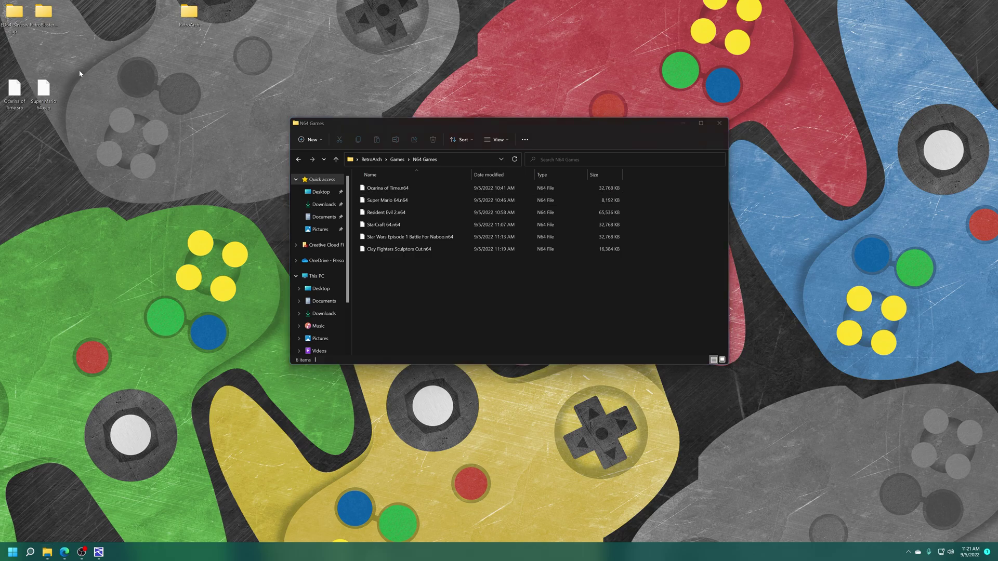
left_click_drag(65, 83, 105, 109)
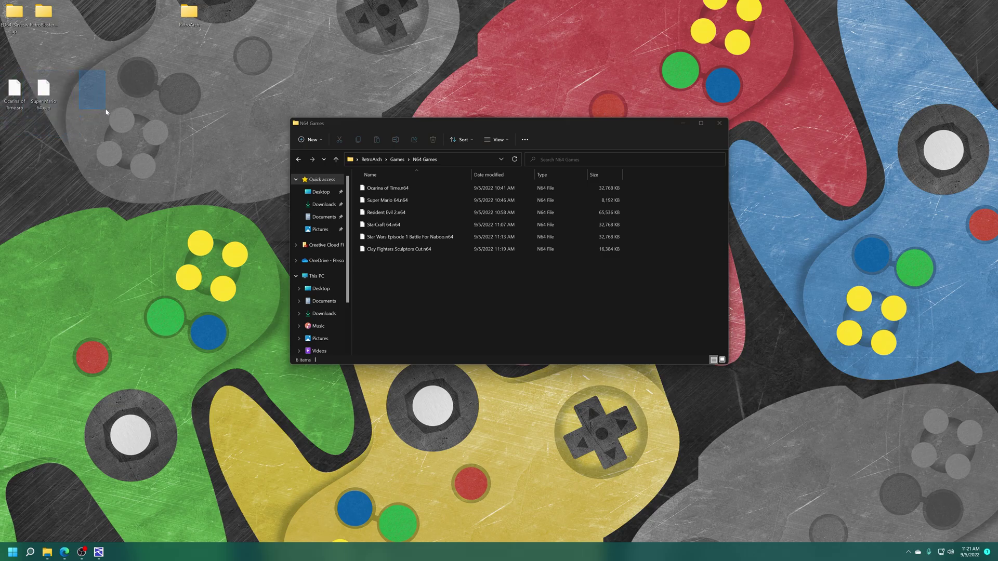
key("alt+Tab")
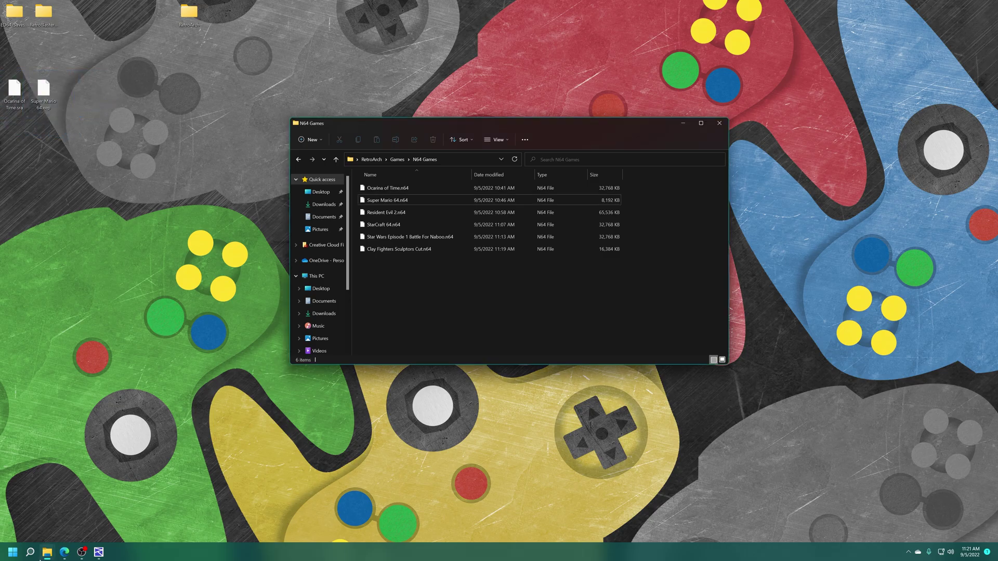
- Open USB Drive (F:) in a second File Explorer window beside N64 Games and select all the dumped ROMs
right_click(47, 554)
left_click(44, 506)
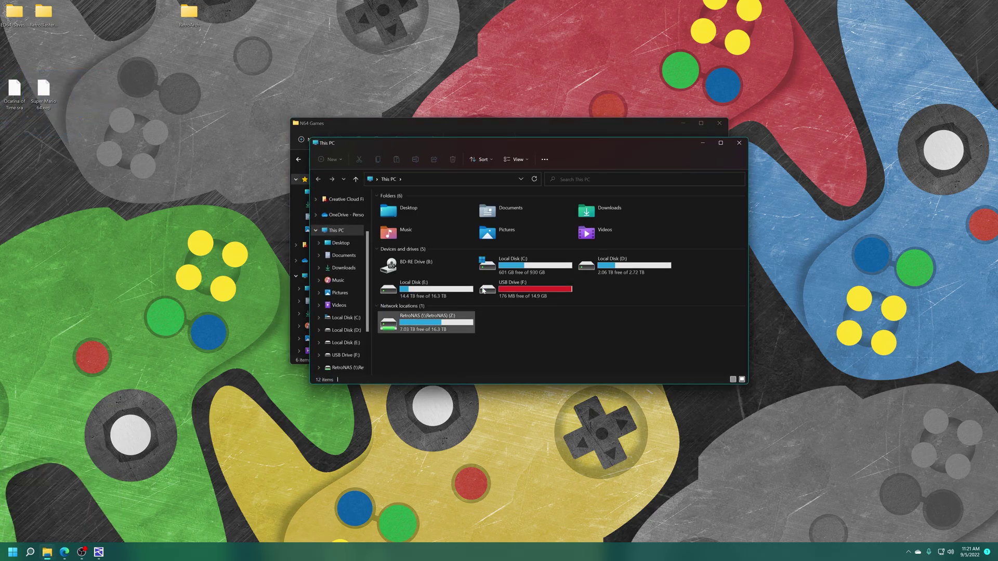
double_click(483, 291)
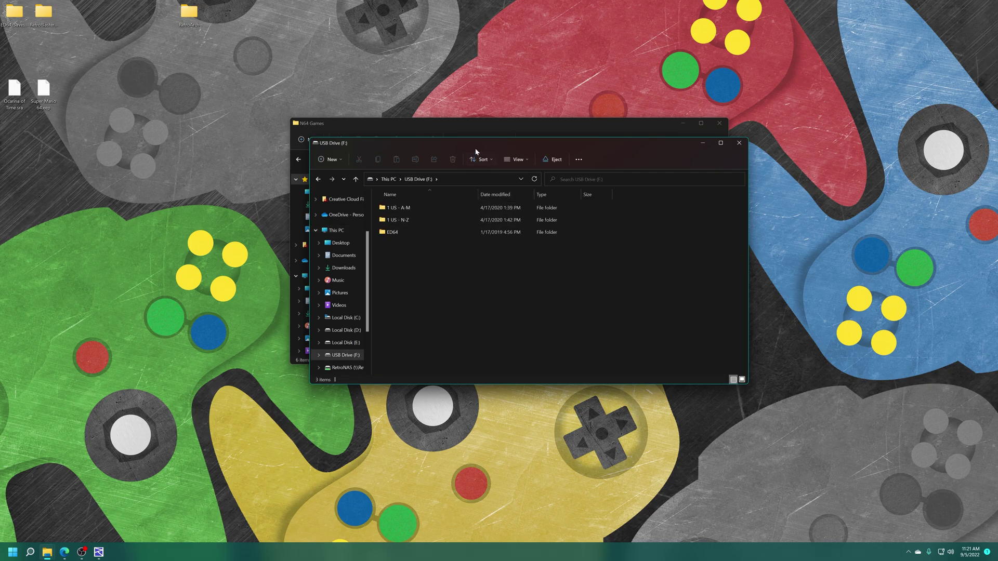
left_click_drag(476, 152, 593, 106)
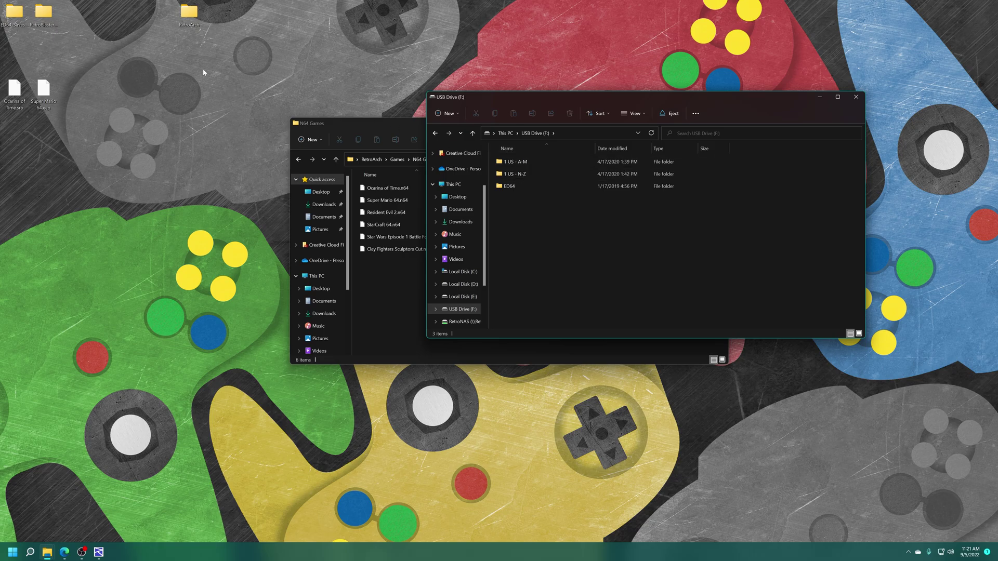
left_click_drag(405, 296, 394, 183)
left_click(815, 245)
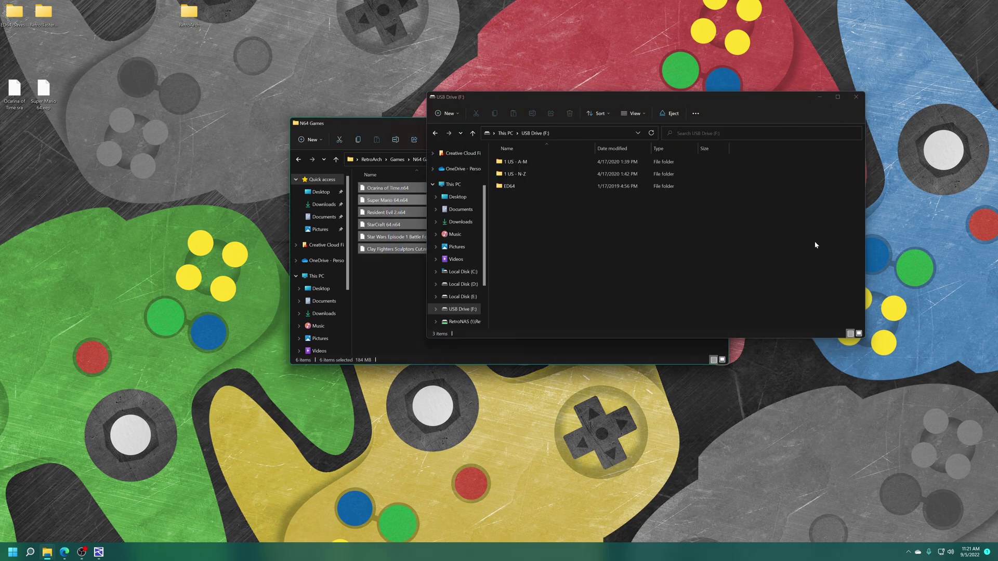
- Copy the Ocarina of Time and Super Mario 64 saves from the desktop into the SAVE folder inside ED64 on the USB drive
double_click(538, 190)
left_click(533, 190)
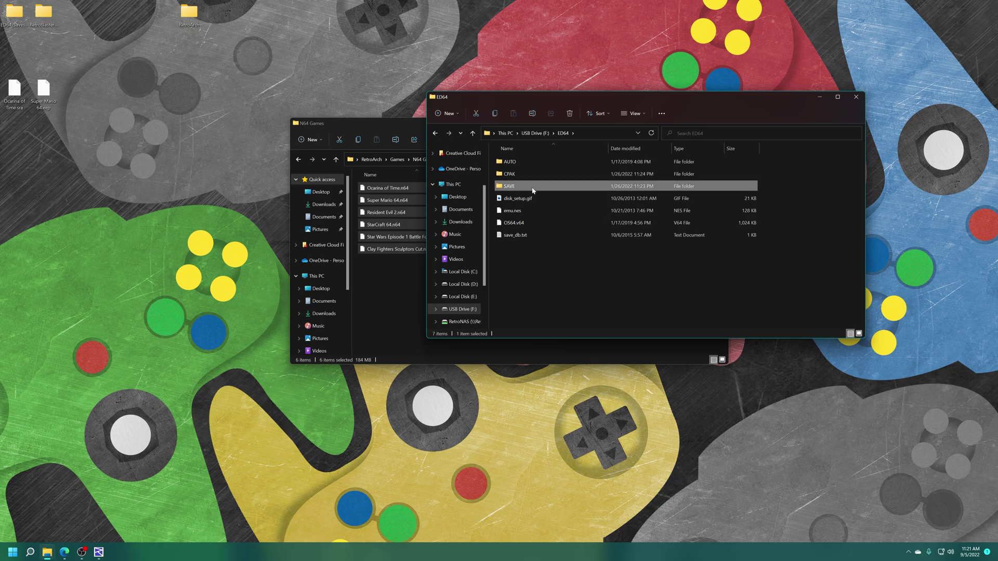
double_click(532, 191)
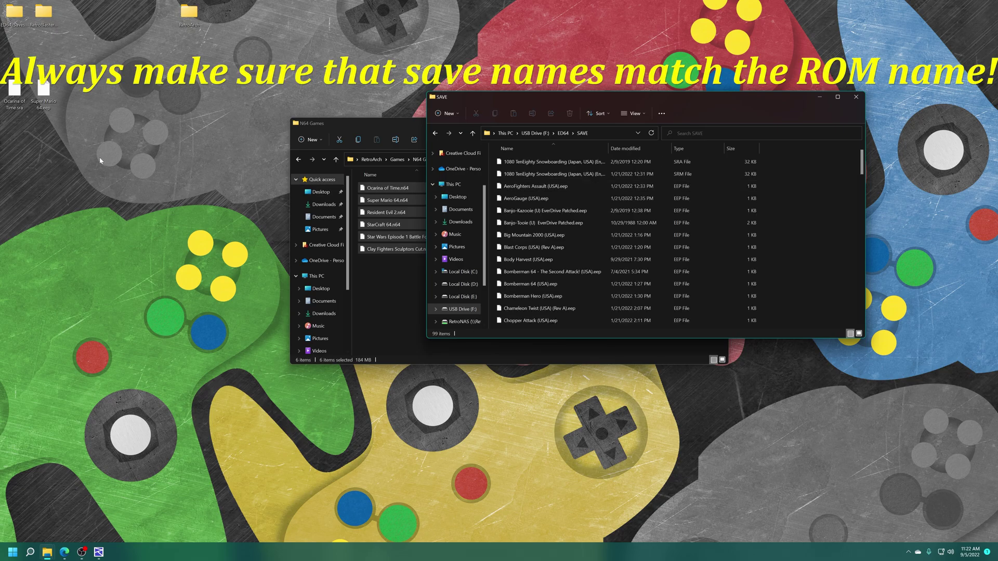
left_click_drag(83, 153, 770, 231)
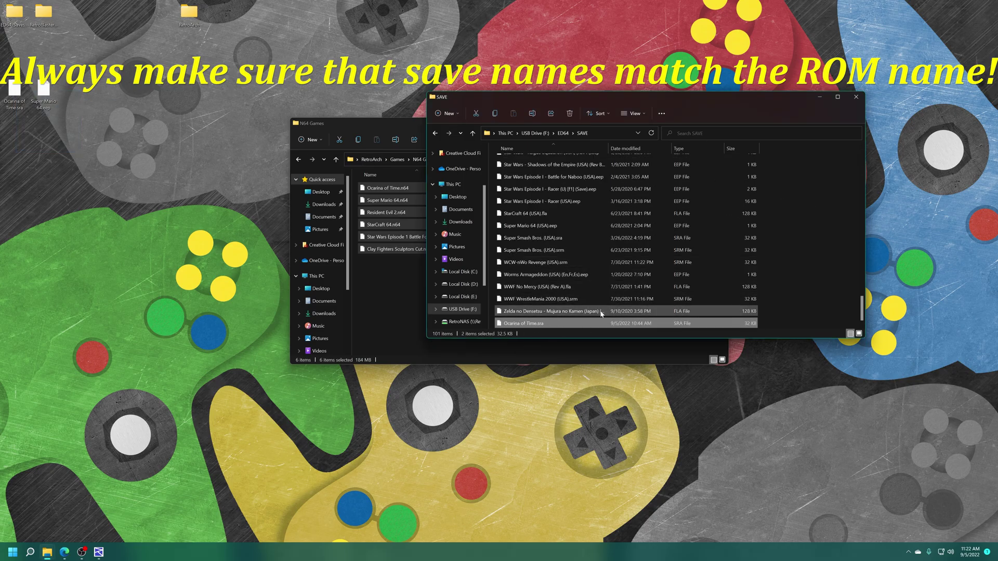
scroll(570, 295, "down", 1)
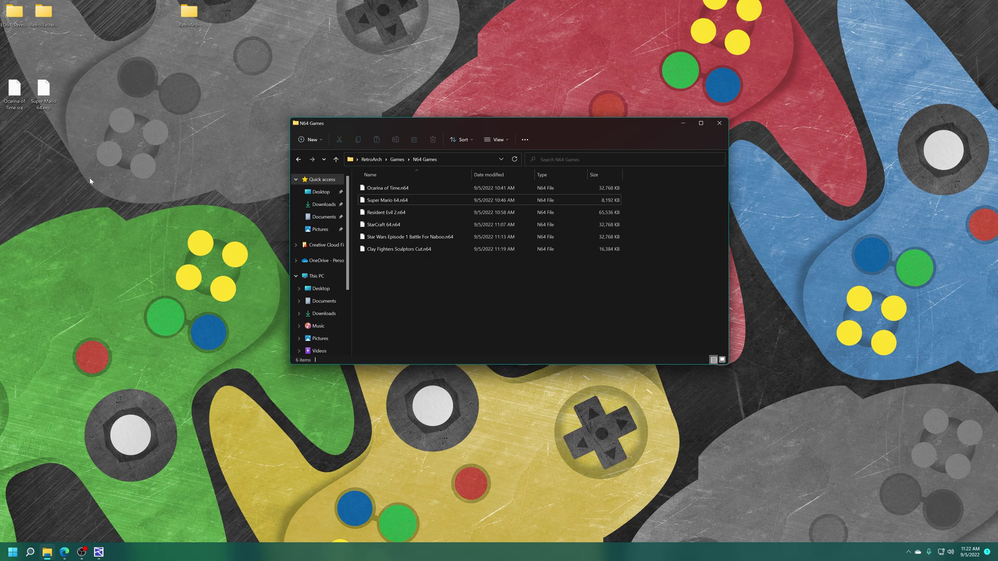
- Go up to the RetroArch folder and open its RetroArch-Win64 subfolder
left_click_drag(117, 156, 94, 148)
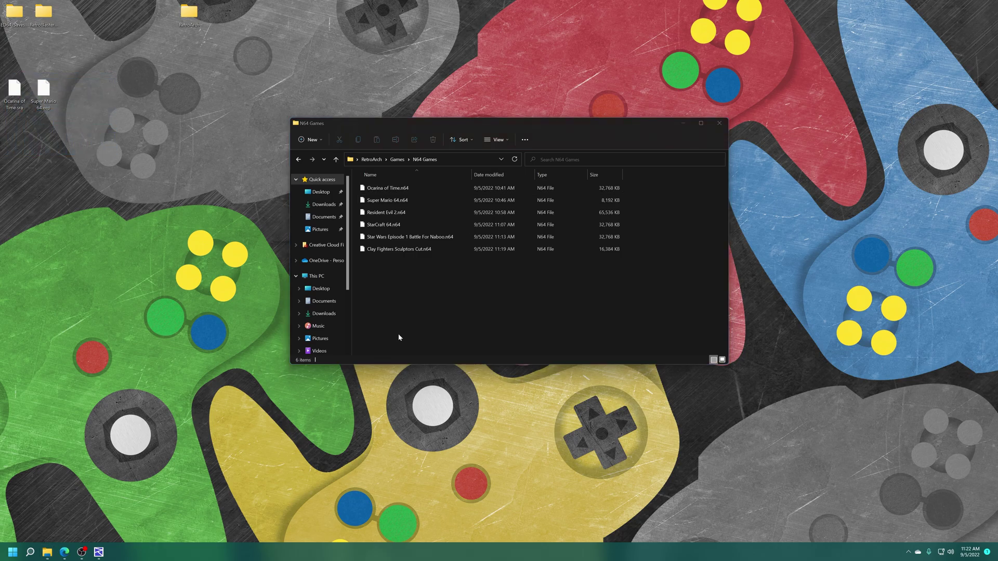
left_click(371, 159)
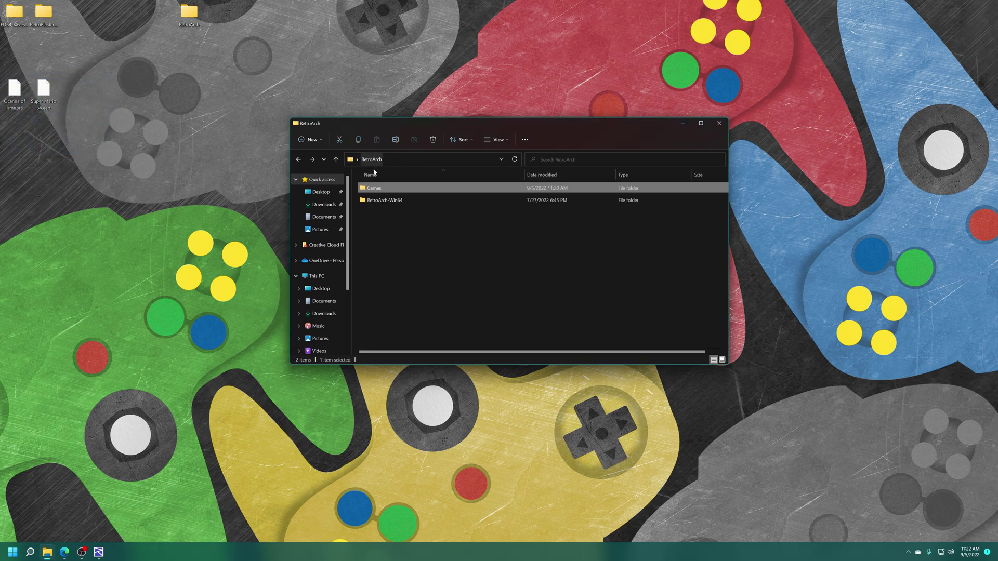
double_click(390, 201)
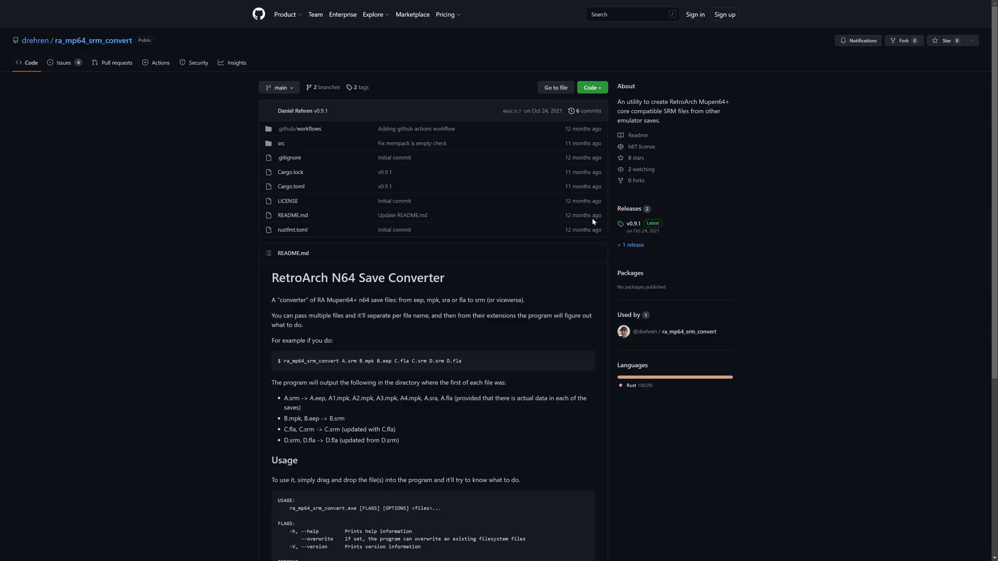
- Download the Windows build of ra_mp64_srm_convert v0.9.1 from its GitHub releases and extract it into its own desktop folder
left_click(630, 209)
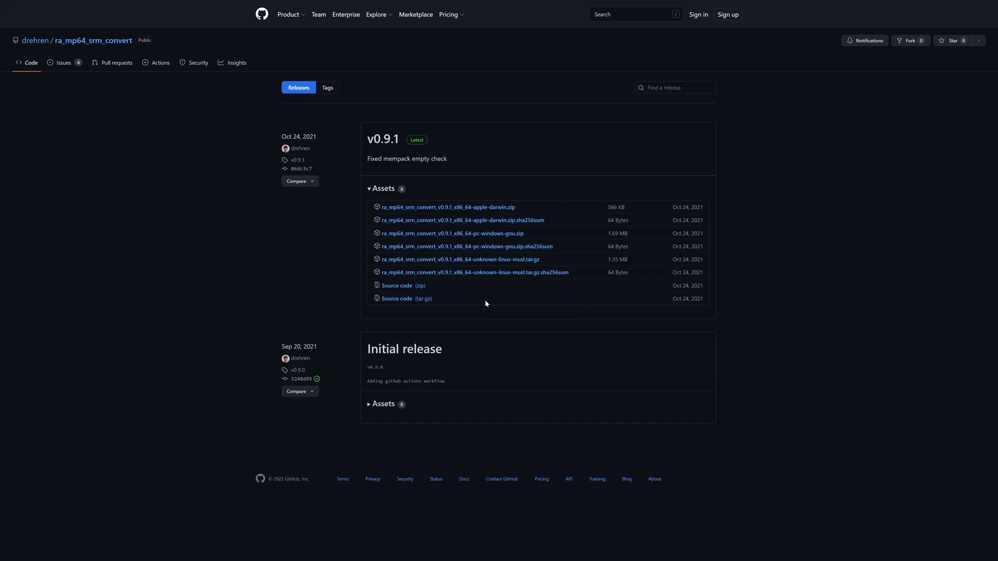
left_click(493, 235)
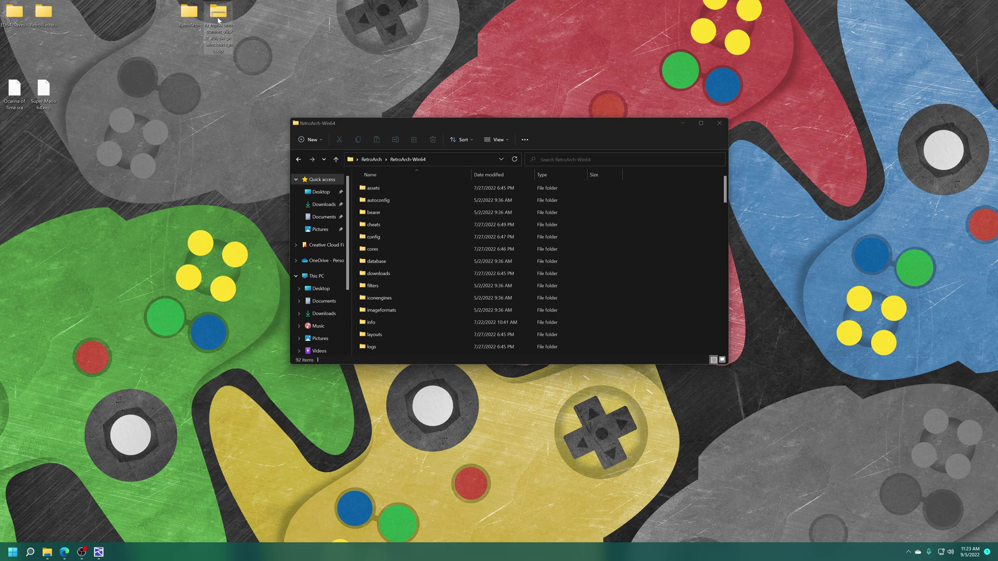
right_click(218, 20)
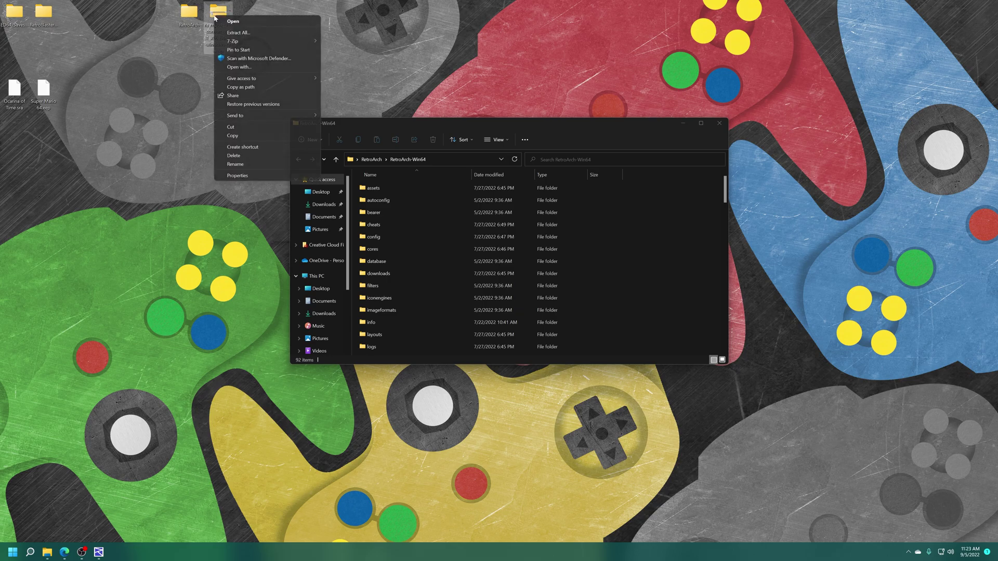
mouse_move(243, 41)
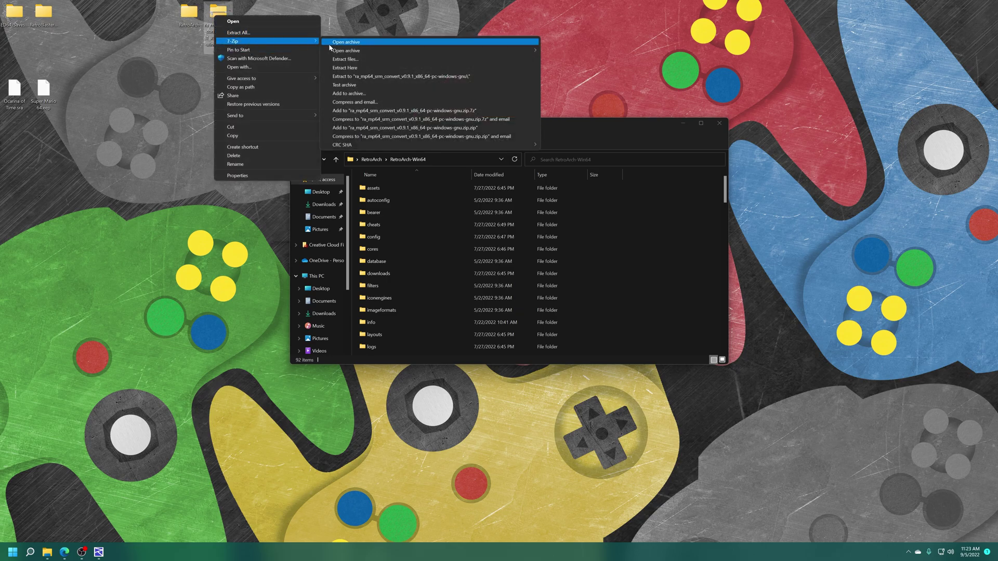
left_click(368, 77)
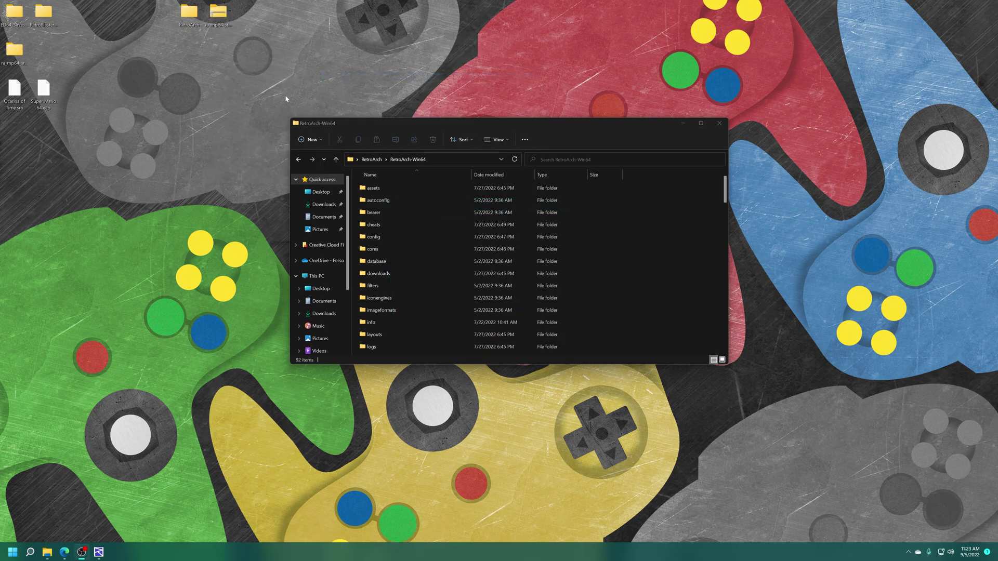
- Open the extracted folder and convert the Super Mario 64 and Ocarina of Time saves to SRM files with ra_mp64_srm_convert.exe
double_click(15, 51)
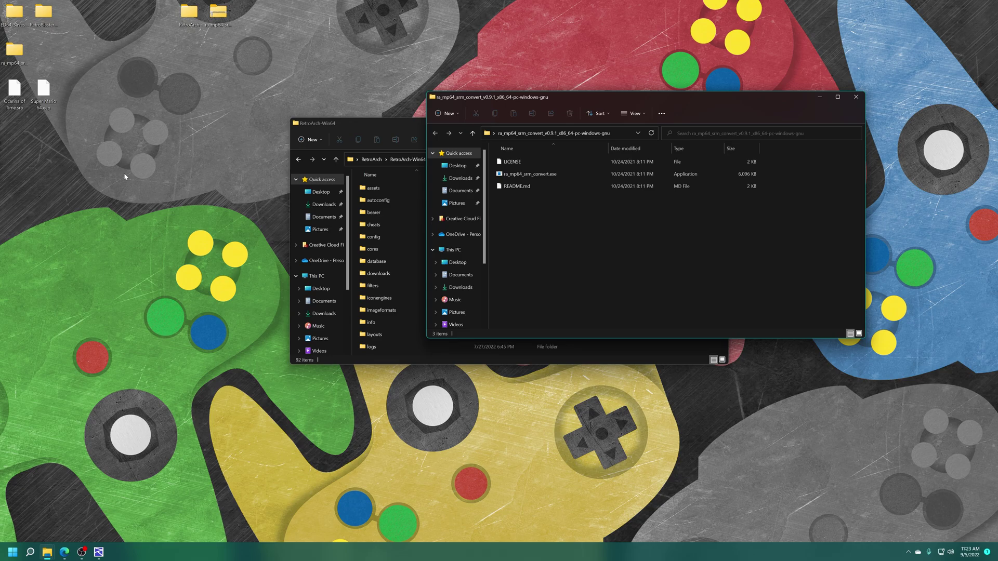
left_click(70, 134)
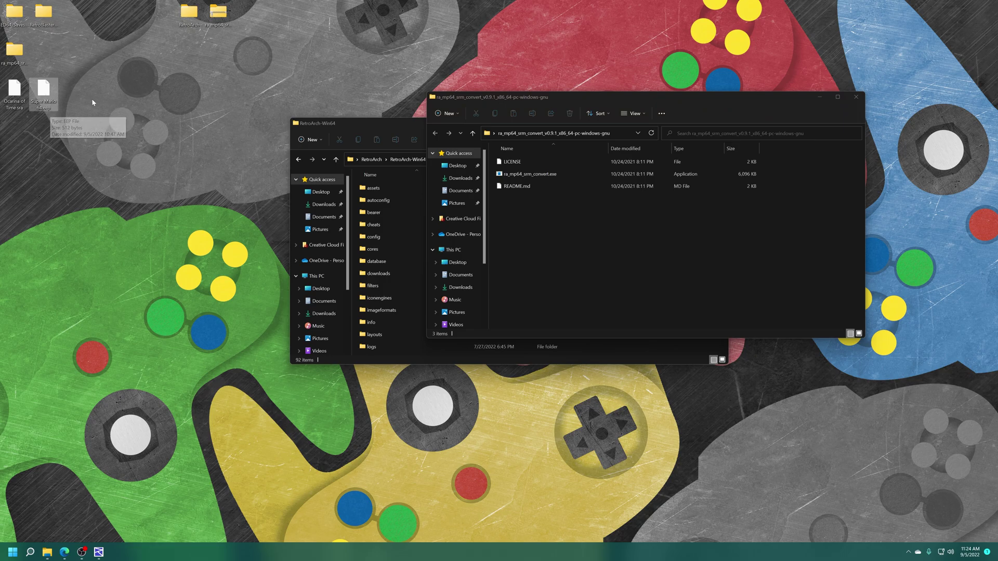
left_click_drag(46, 93, 536, 173)
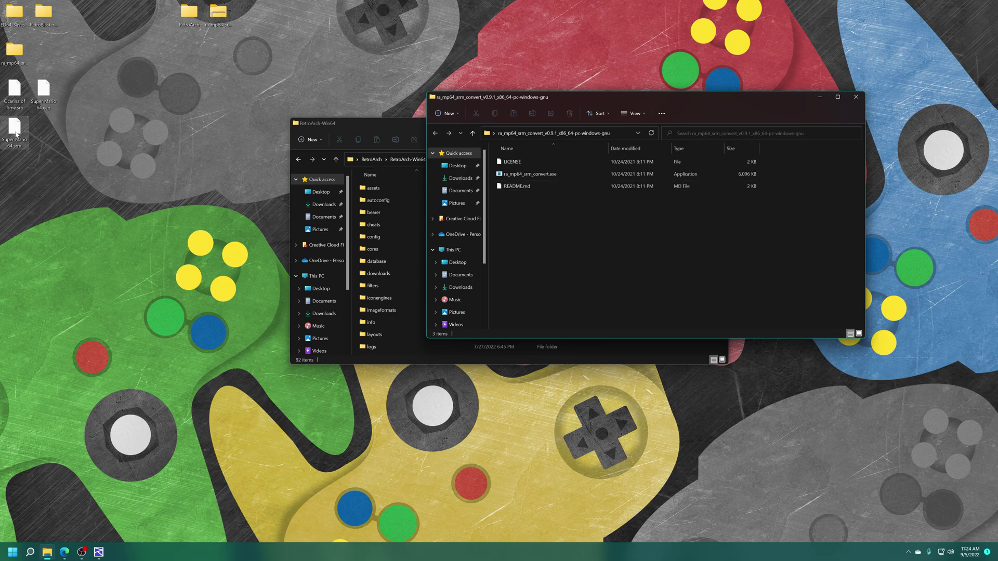
mouse_move(14, 133)
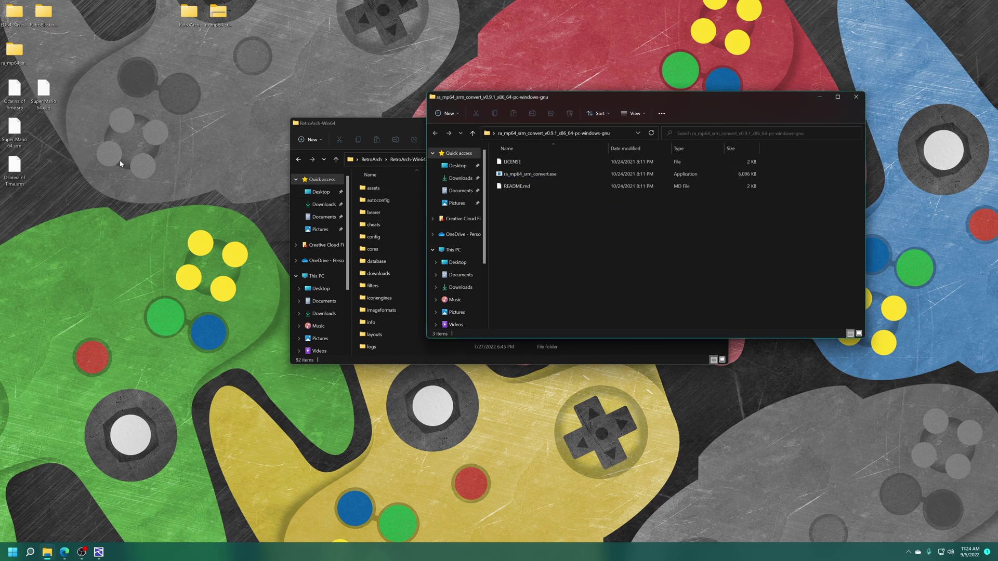
left_click(16, 176)
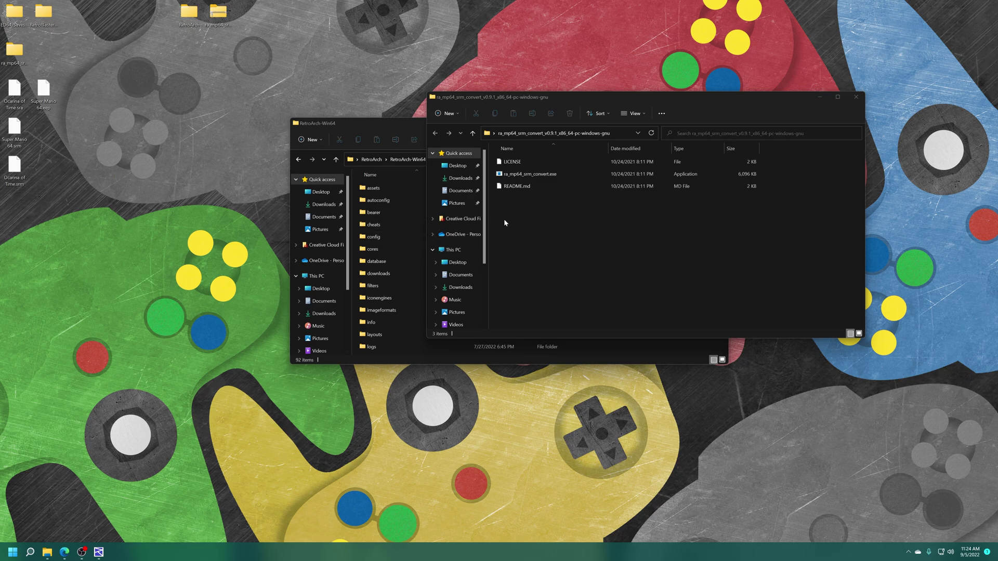
- Close the converter folder and move the two SRM files from the desktop into the saves folder of RetroArch-Win64
left_click(855, 97)
scroll(405, 244, "down", 8)
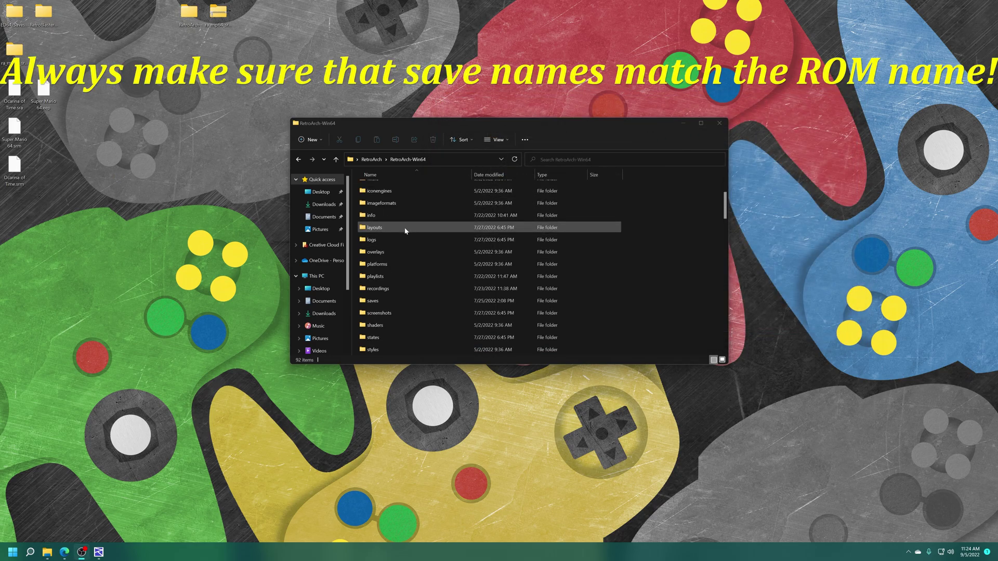
scroll(395, 249, "up", 3)
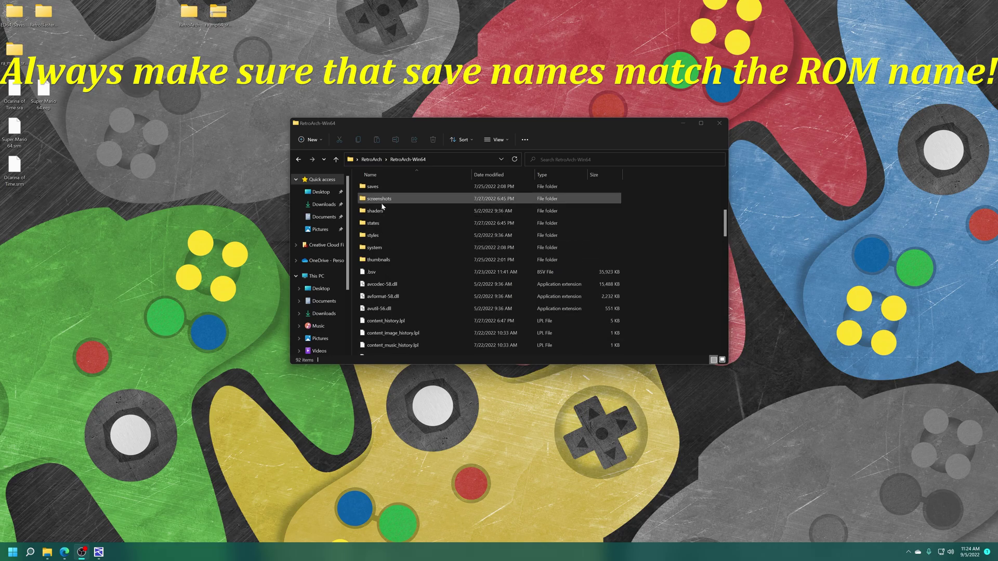
left_click_drag(38, 194, 383, 214)
scroll(412, 226, "down", 20)
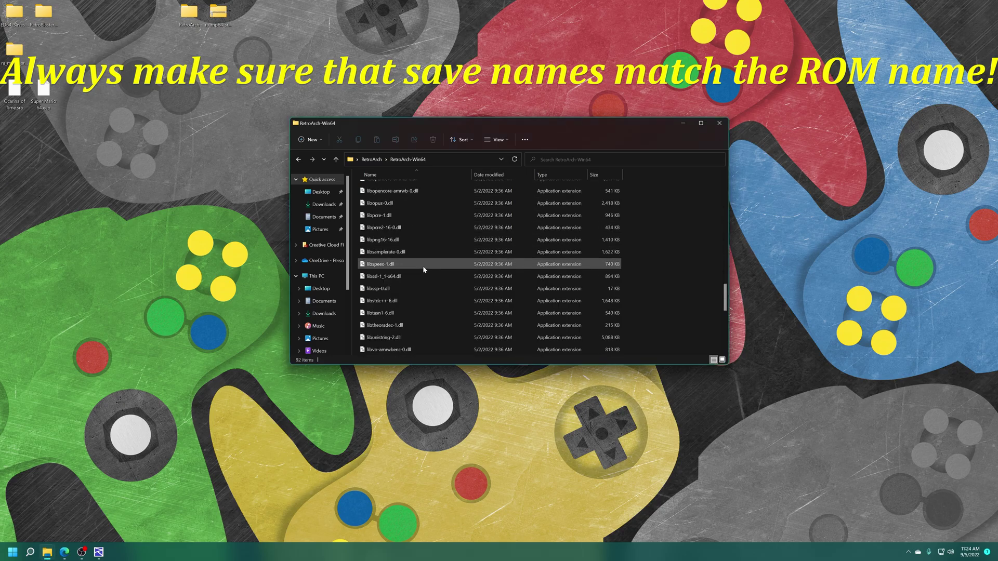
- Launch RetroArch and load Super Mario 64.n64 from the N64 Games folder, continuing past its intro
double_click(392, 278)
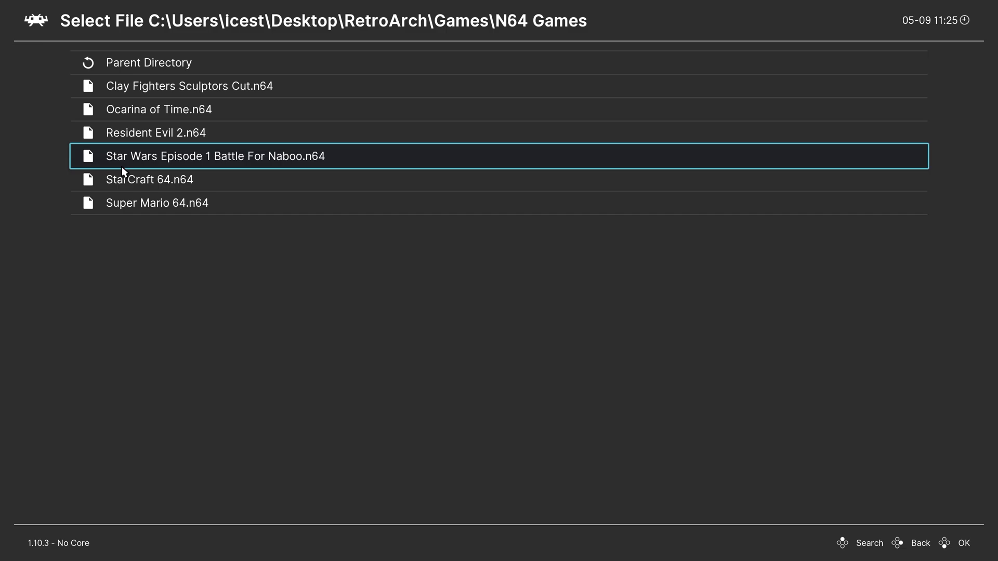
left_click(152, 207)
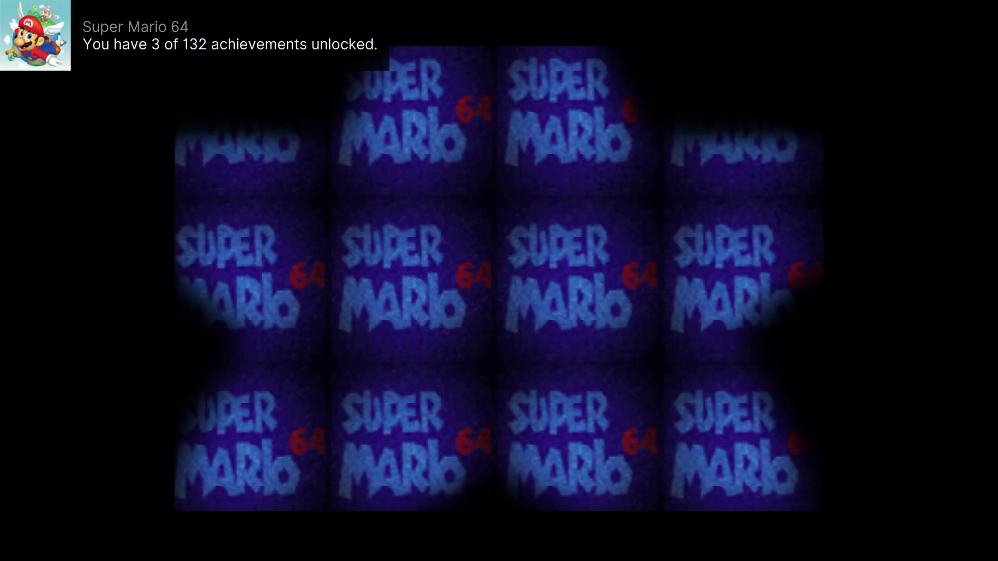
key("Return")
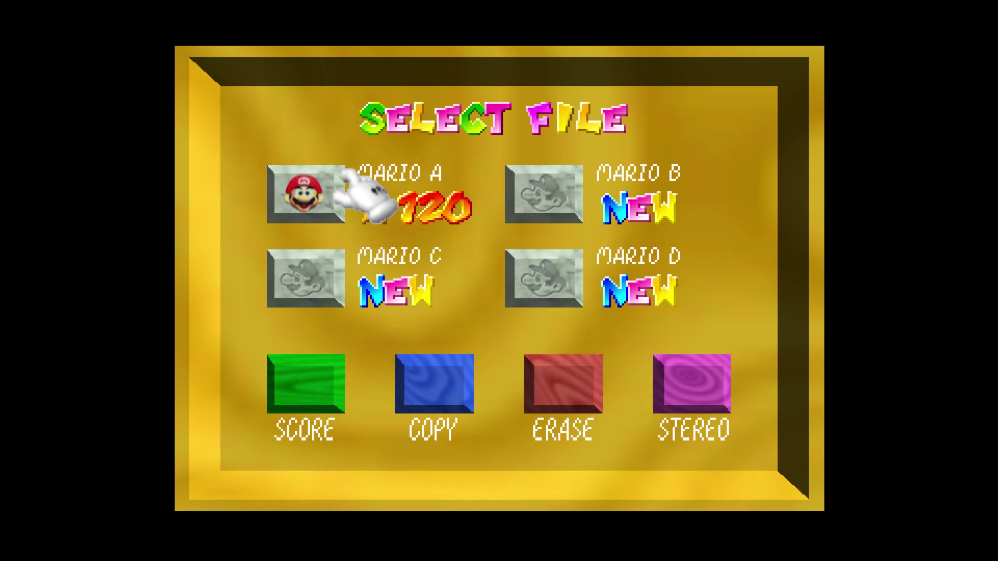
- Look through the save slots on the file selection screens of Super Mario 64 and Ocarina of Time
left_click(333, 207)
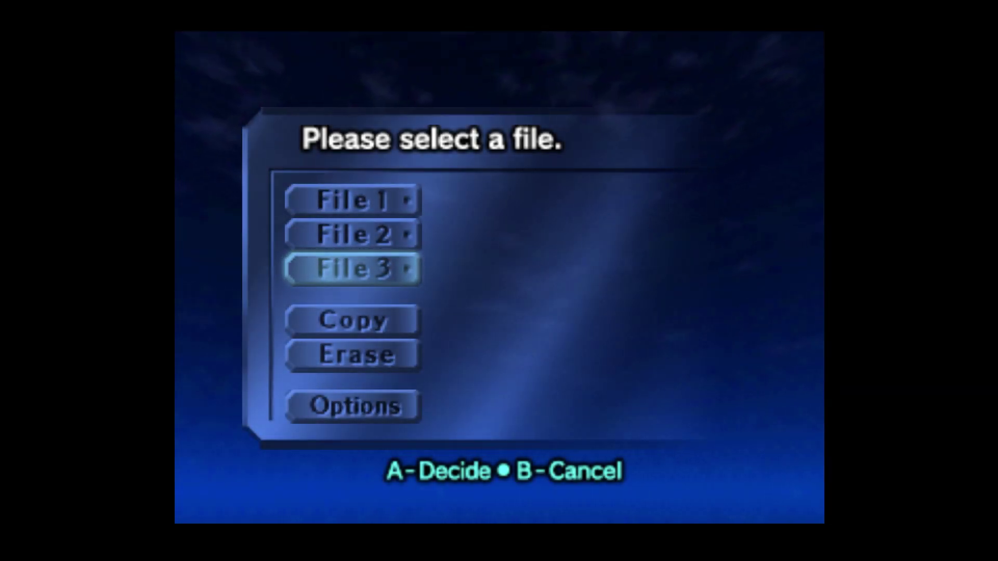
key("Up")
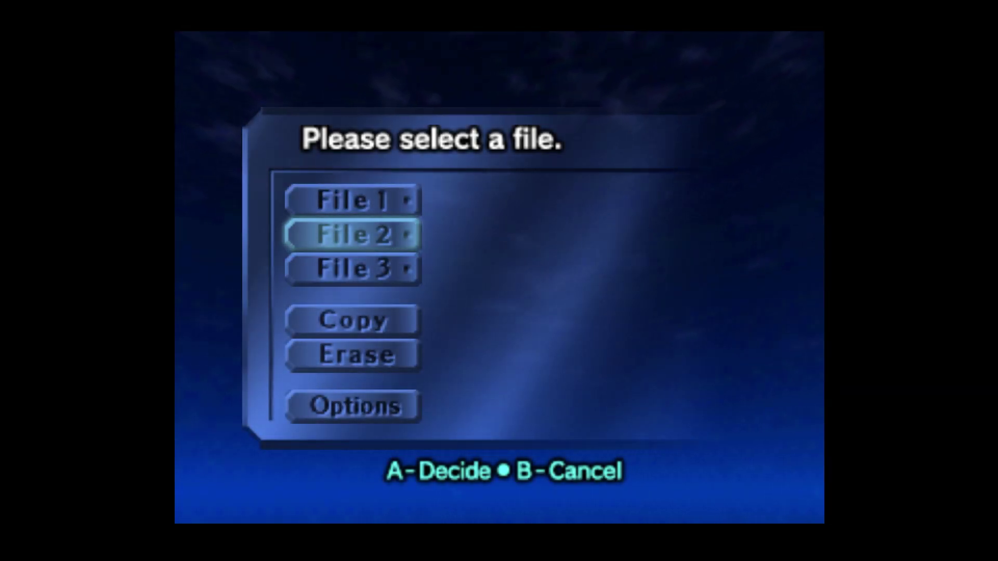
key("Down")
key("Up")
key("Up")
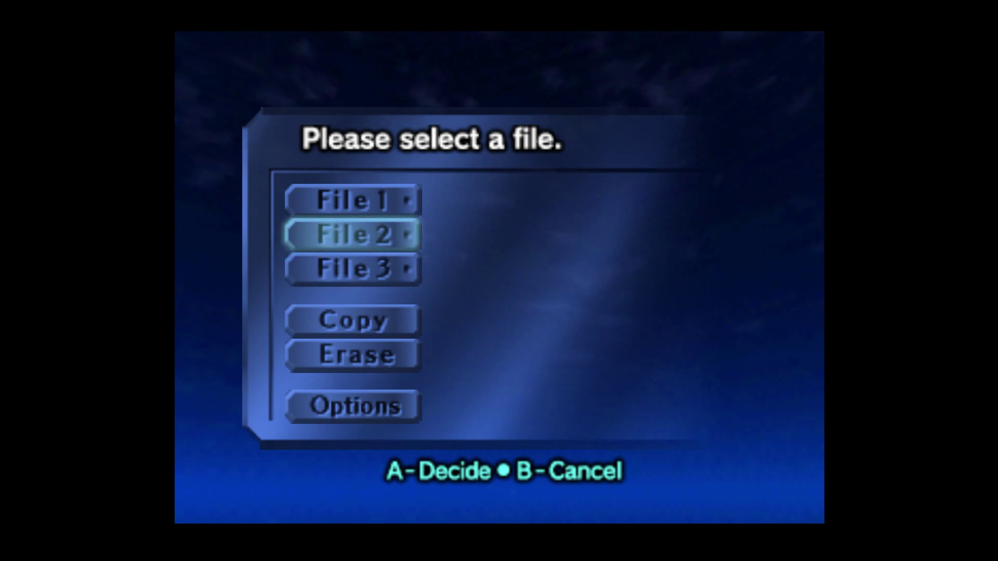
key("Down")
key("Down")
key("Down")
key("Down")
key("Down")
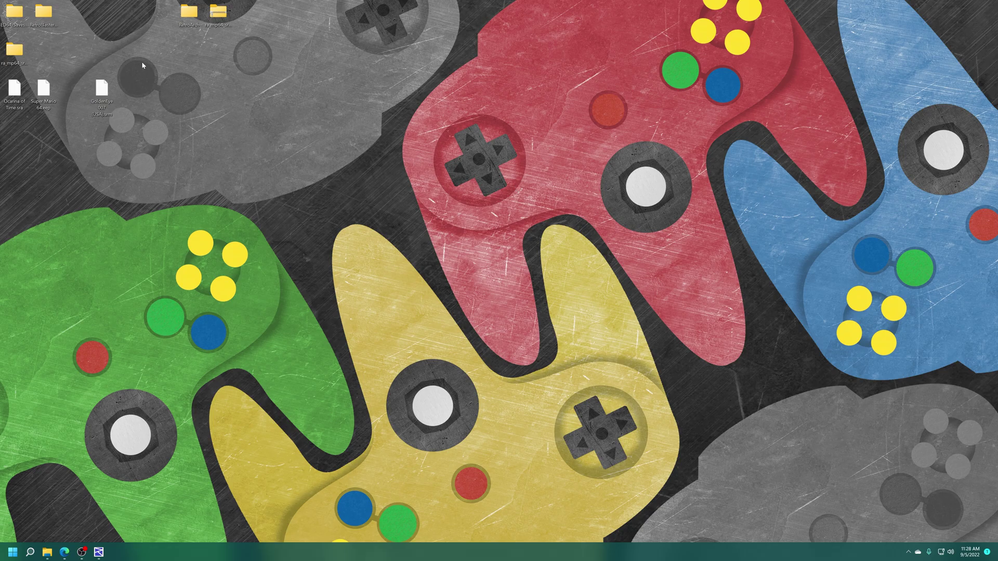
- Open the ra_mp64_srm_convert folder and convert the GoldenEye 007 (USA) SRM save on the desktop with ra_mp64_srm_convert.exe
left_click_drag(110, 102, 149, 151)
left_click_drag(168, 107, 166, 152)
double_click(20, 55)
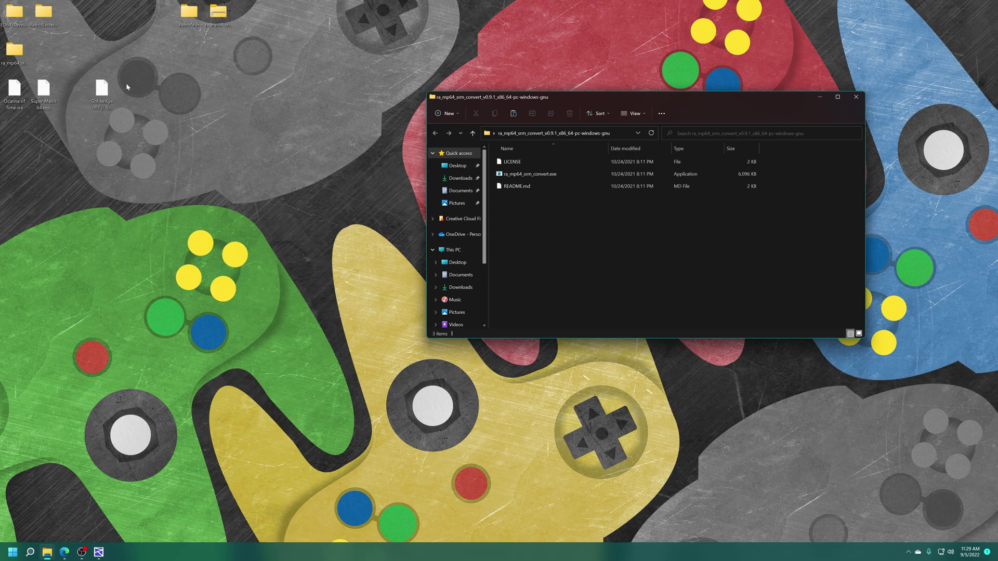
left_click_drag(102, 92, 546, 179)
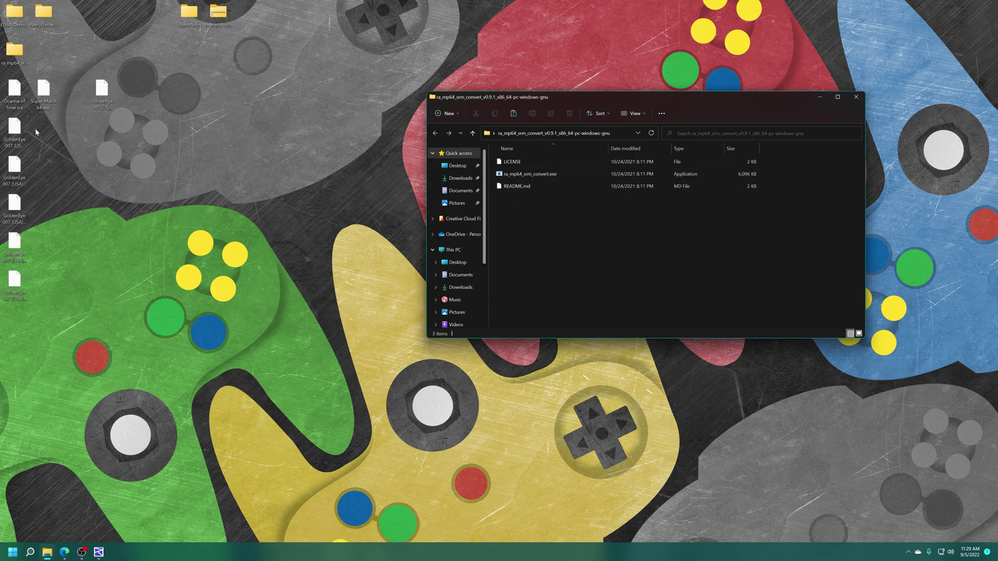
- Set GoldenEye 007 (USA).eep aside on the desktop beneath the Super Mario 64 save and delete the other four converted GoldenEye files
left_click(18, 134)
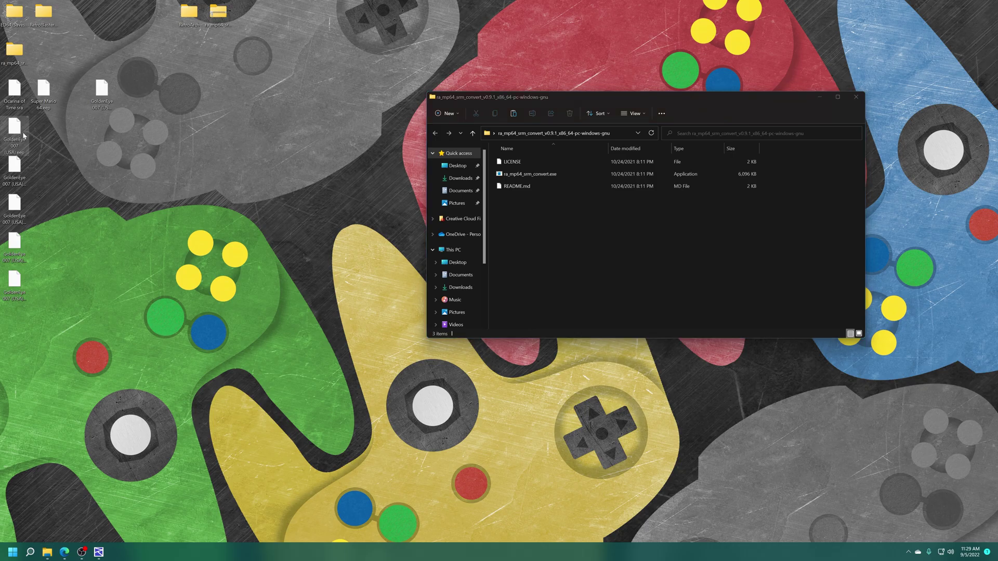
left_click_drag(18, 131, 73, 132)
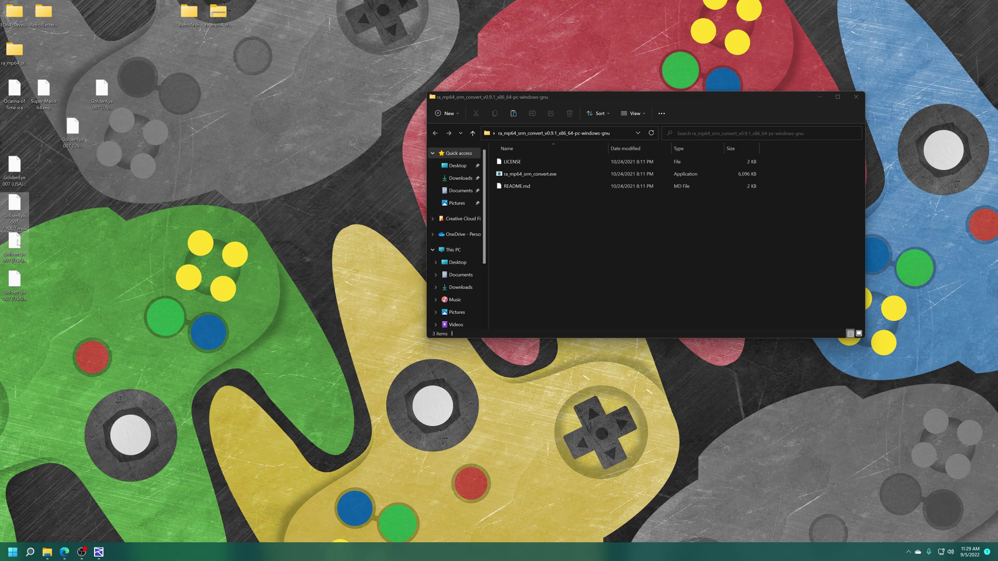
left_click_drag(41, 151, 3, 318)
key("Delete")
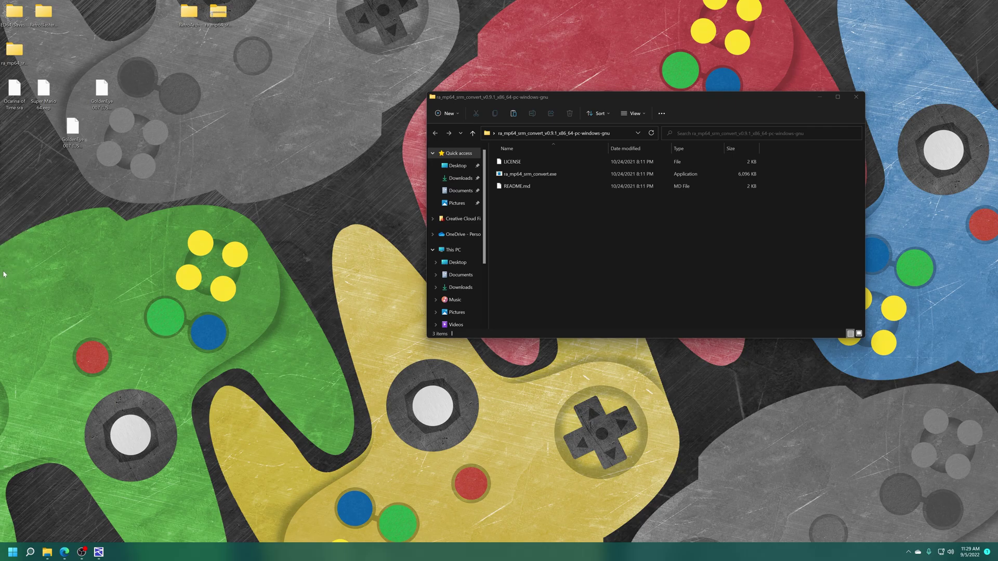
left_click_drag(81, 130, 52, 130)
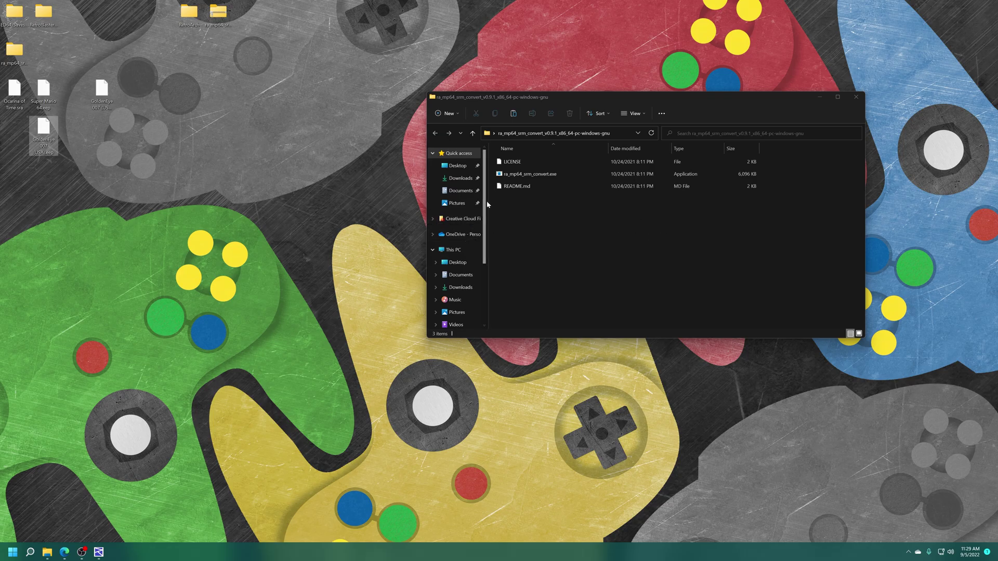
- Copy GoldenEye 007 (USA).eep from the desktop into the ED64 SAVE folder on USB Drive (F:), replacing the existing file, and close the folder window
left_click_drag(484, 209, 488, 230)
scroll(489, 244, "down", 2)
left_click(460, 278)
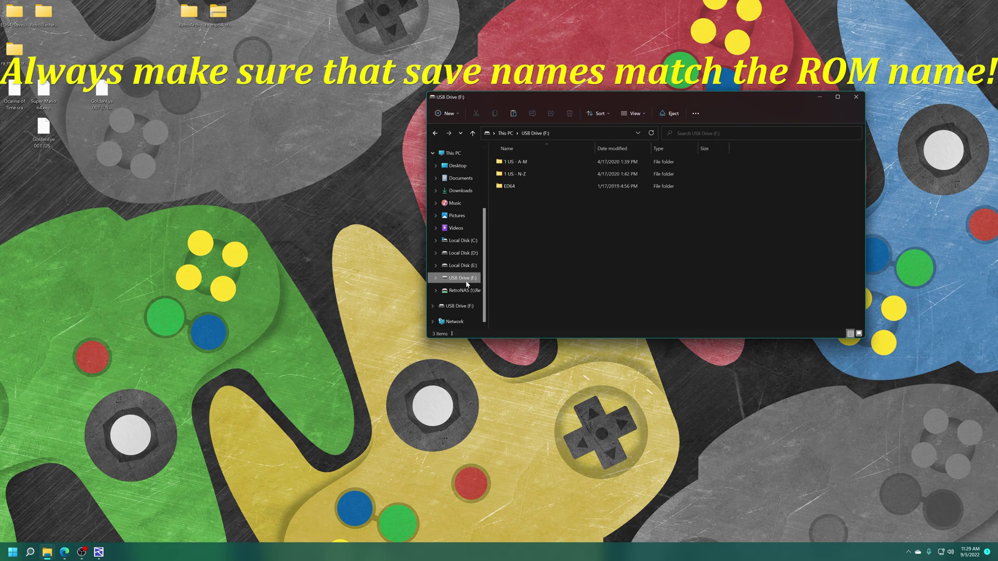
double_click(512, 188)
double_click(511, 186)
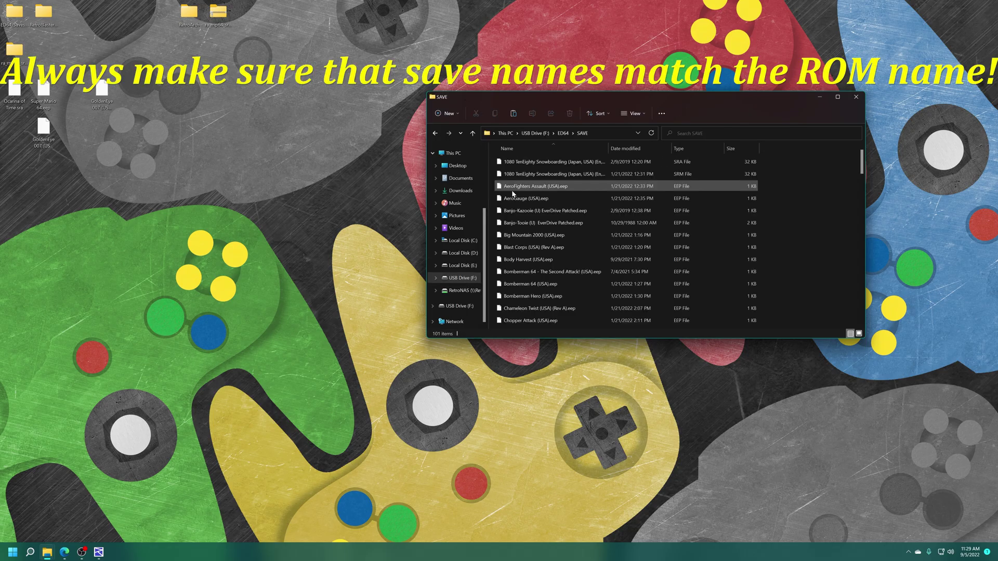
left_click_drag(44, 130, 837, 238)
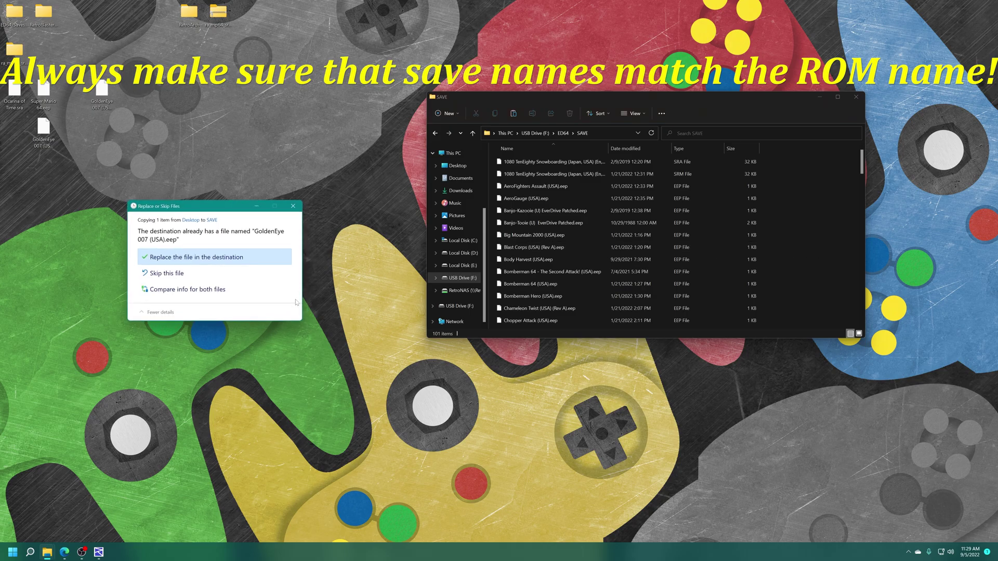
left_click(200, 258)
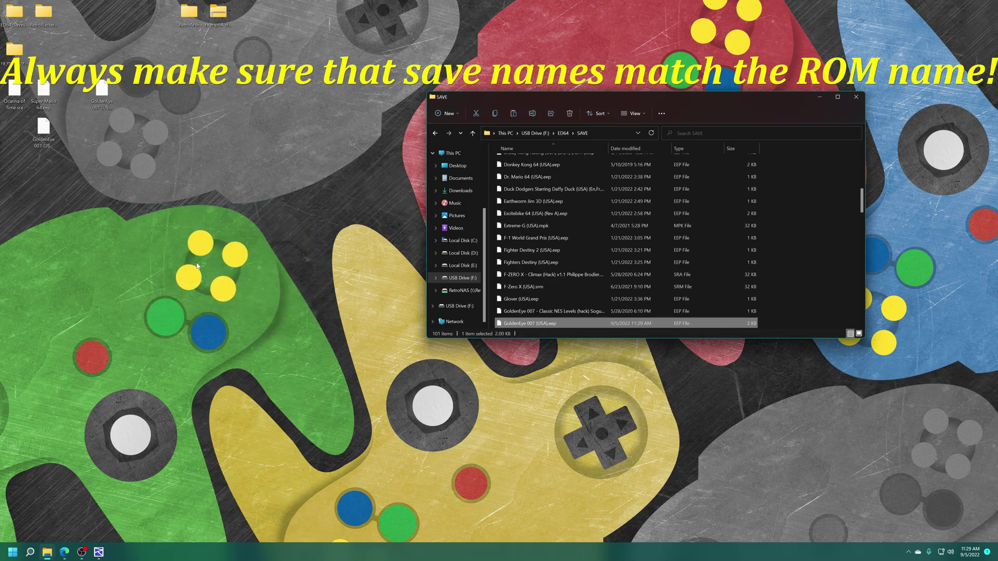
left_click(857, 98)
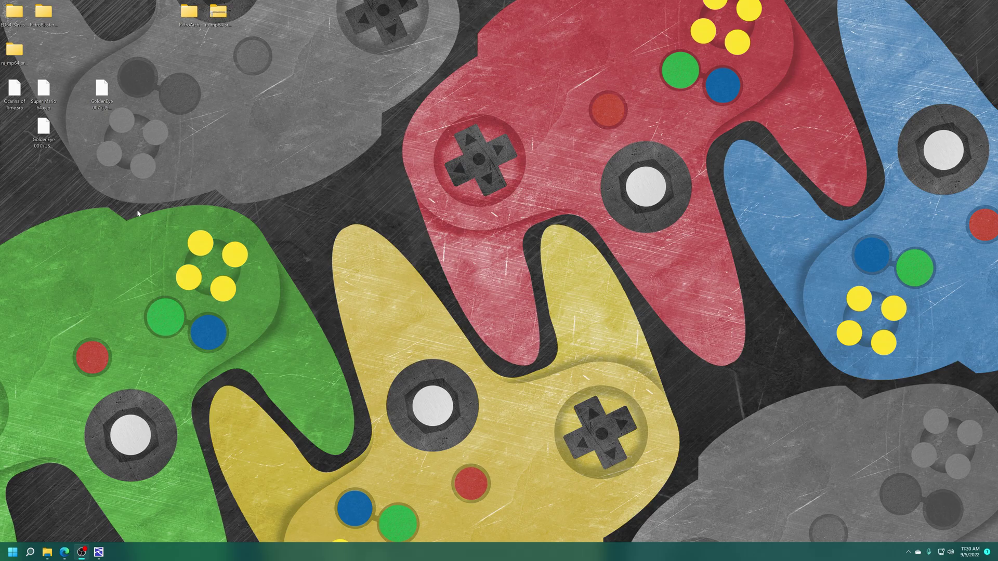
- Switch to RetroBlaster, check the N64 save type list, and write GoldenEye 007 (USA).eep to the cartridge's EEPROM
key("alt+Tab")
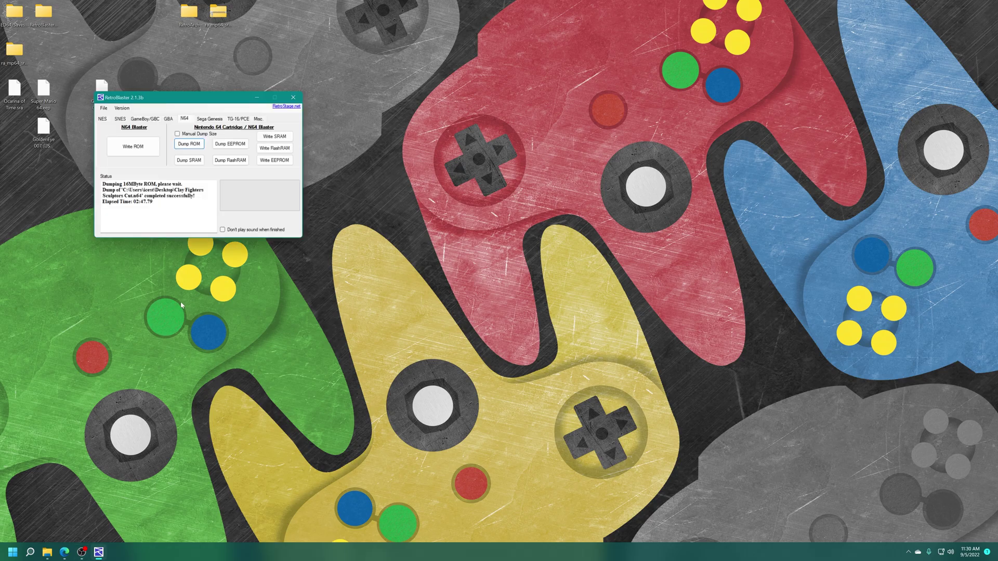
left_click_drag(161, 103, 207, 114)
left_click(49, 134)
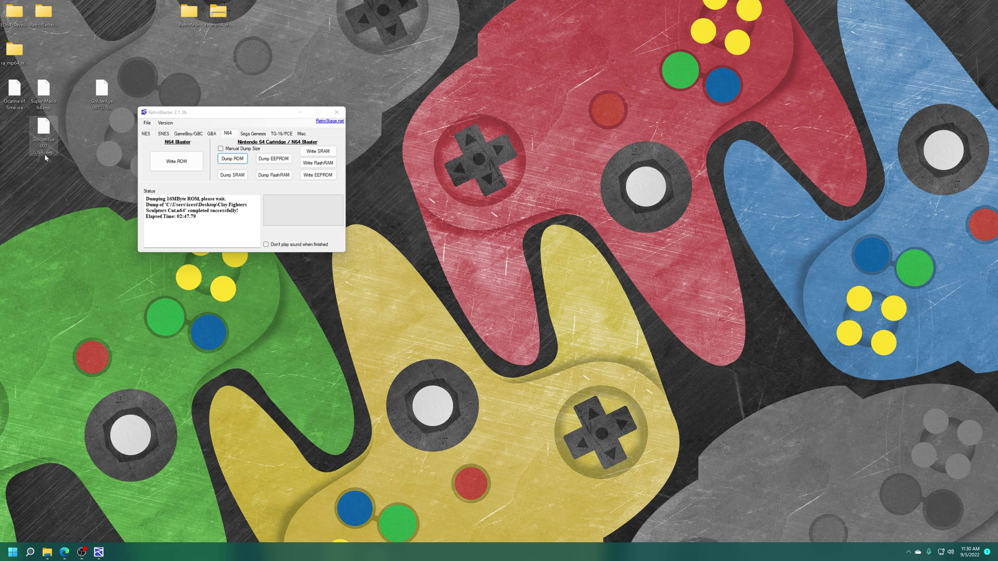
mouse_move(51, 157)
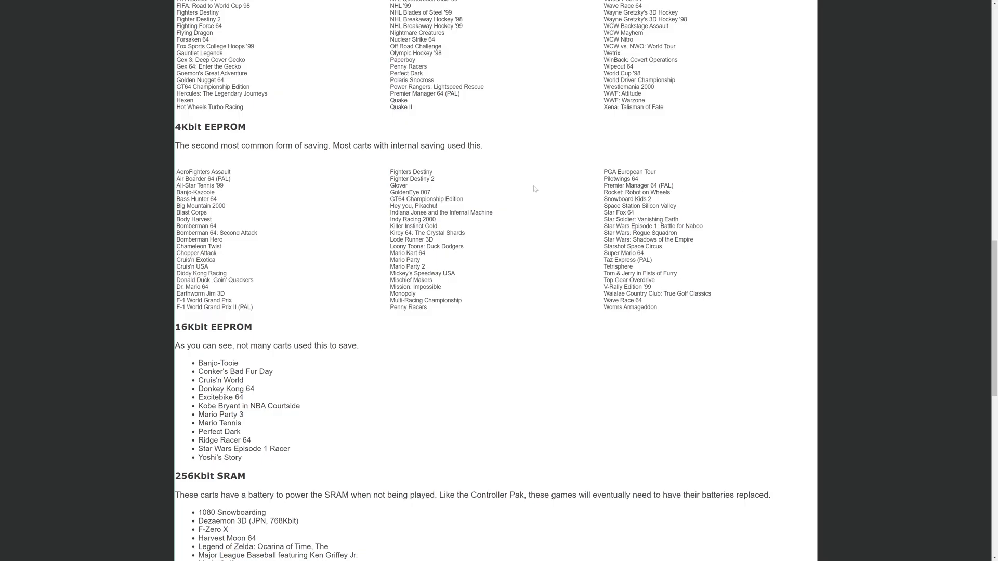
scroll(535, 189, "up", 20)
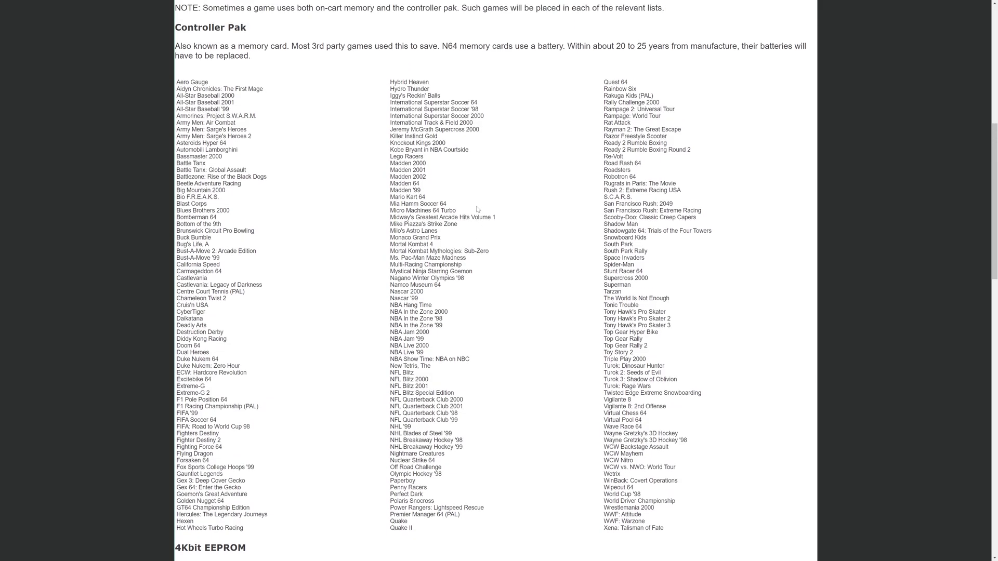
scroll(359, 260, "down", 10)
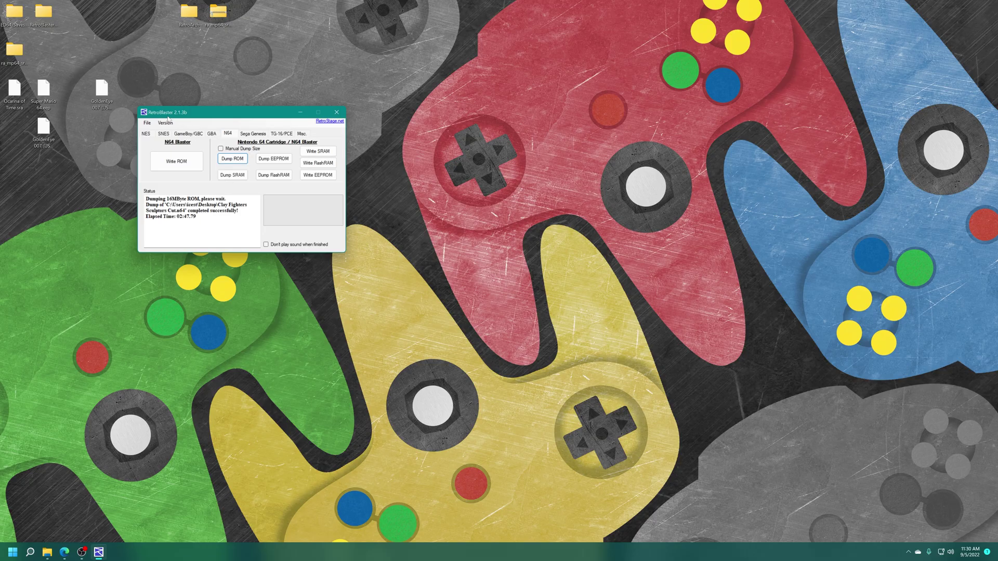
left_click(311, 176)
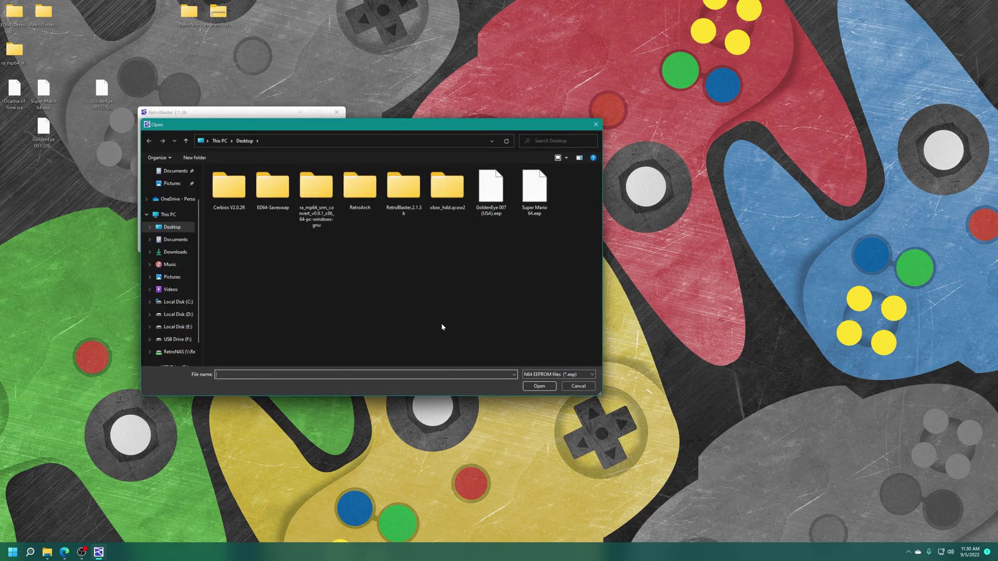
double_click(490, 197)
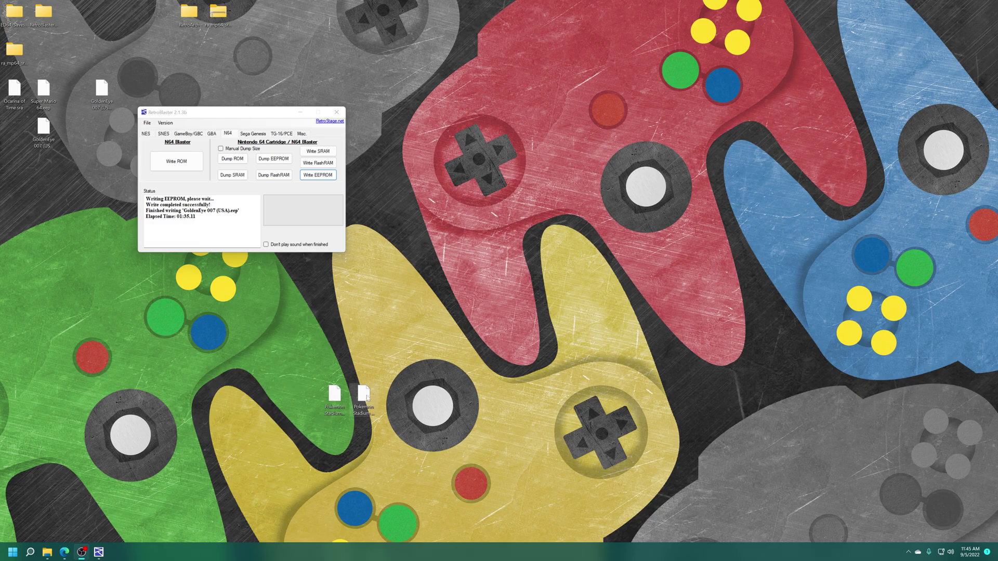
- Move the Pokemon Stadium save up on the desktop and write Pokemon Stadium (USA) (Rev B).fla to the cartridge's FlashRAM
left_click_drag(366, 398, 396, 319)
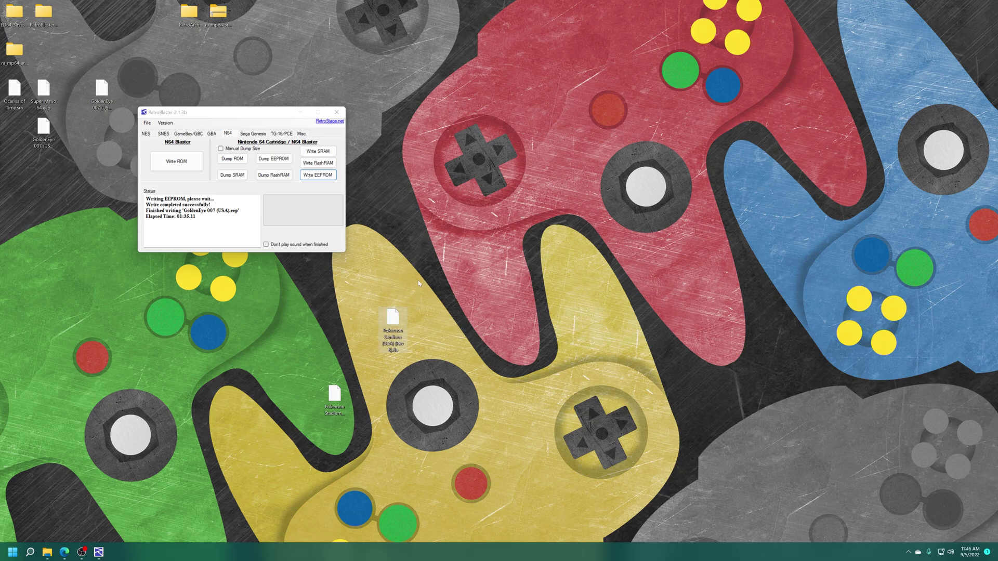
left_click(323, 164)
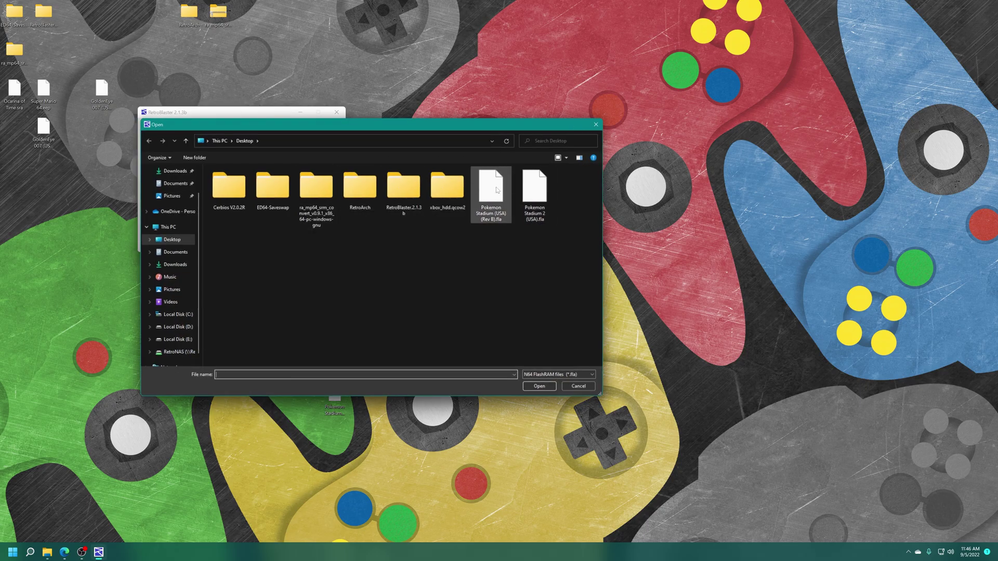
double_click(497, 190)
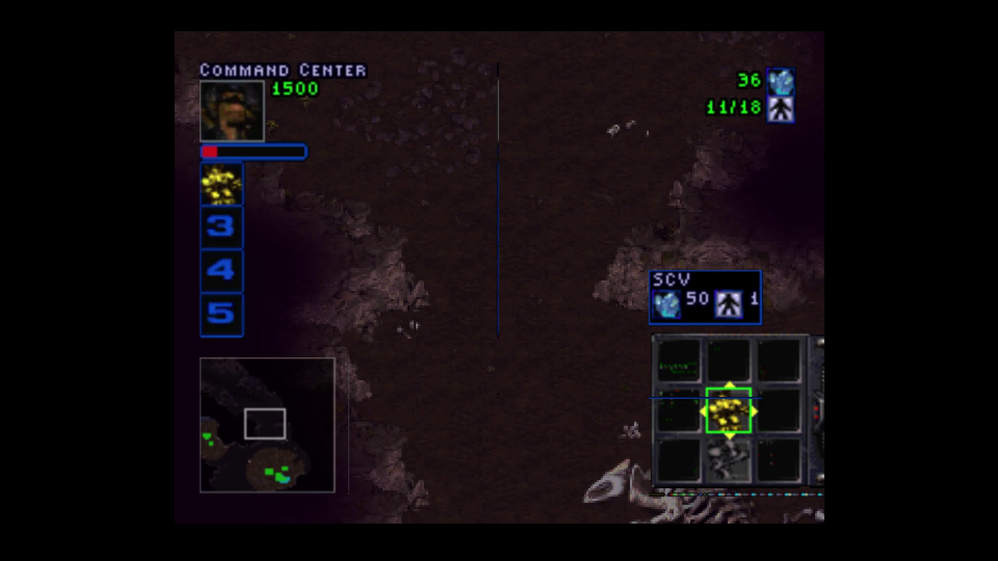
key("Down")
key("Left")
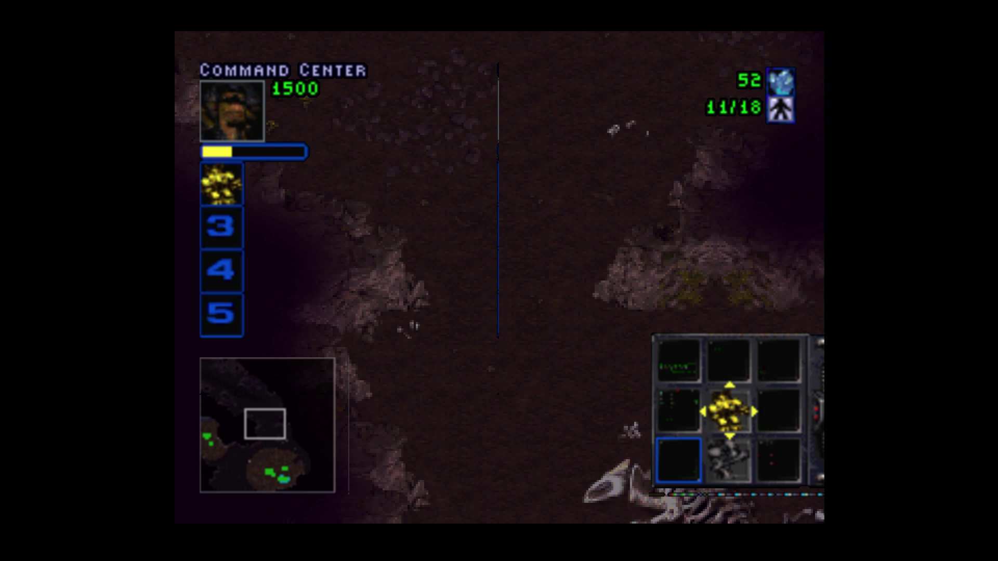
key("Escape")
mouse_move(211, 322)
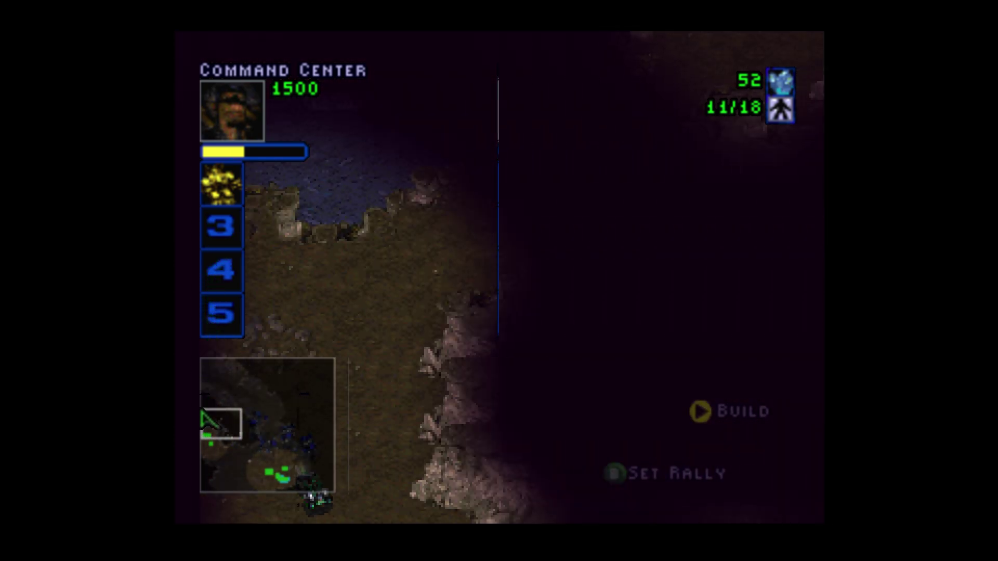
key("1")
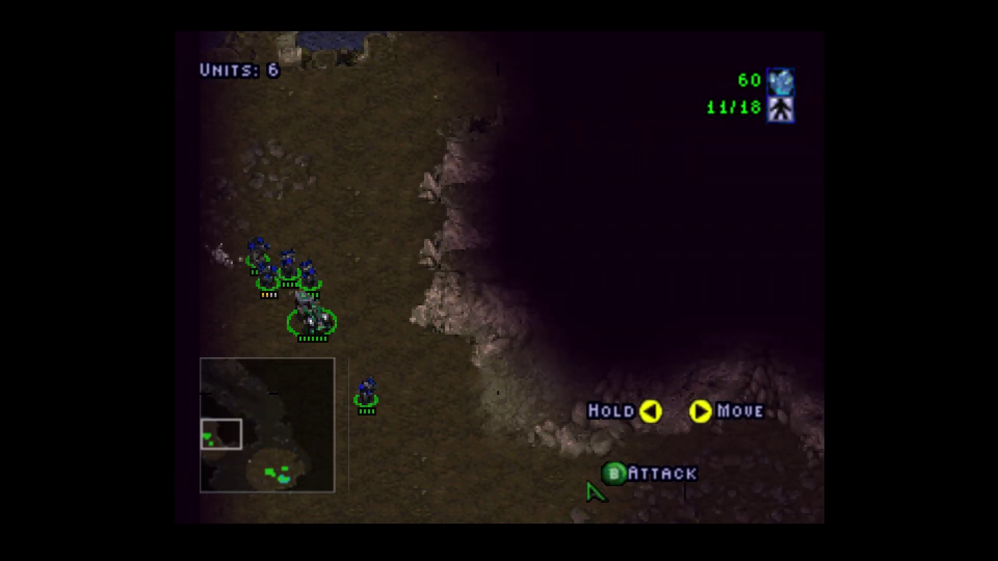
right_click(618, 285)
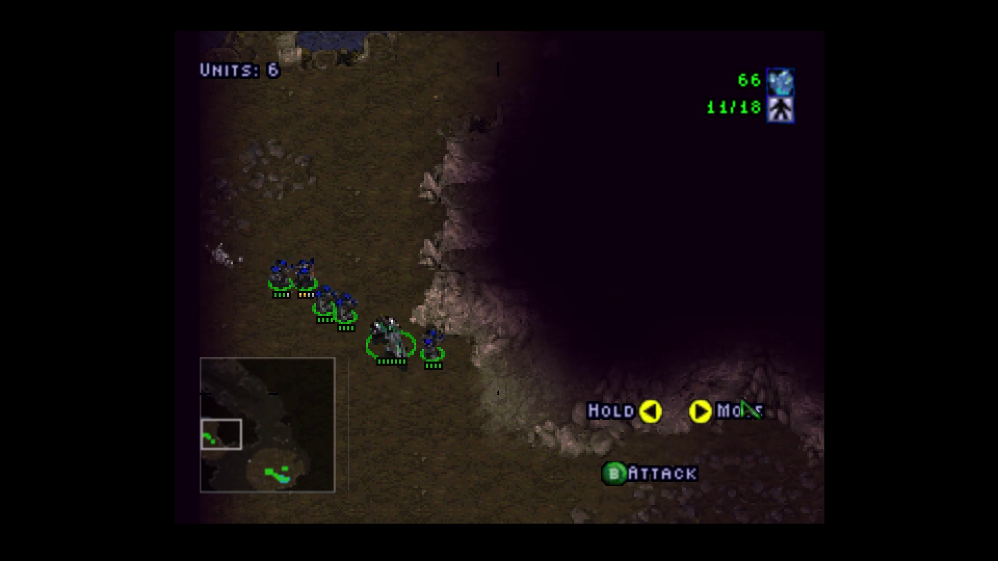
mouse_move(798, 481)
right_click(360, 182)
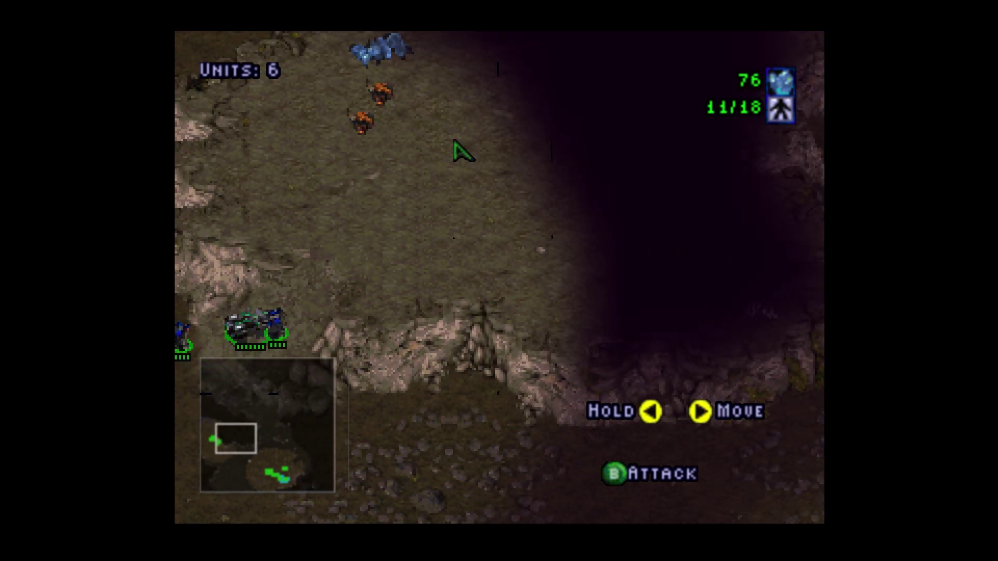
right_click(491, 141)
mouse_move(503, 78)
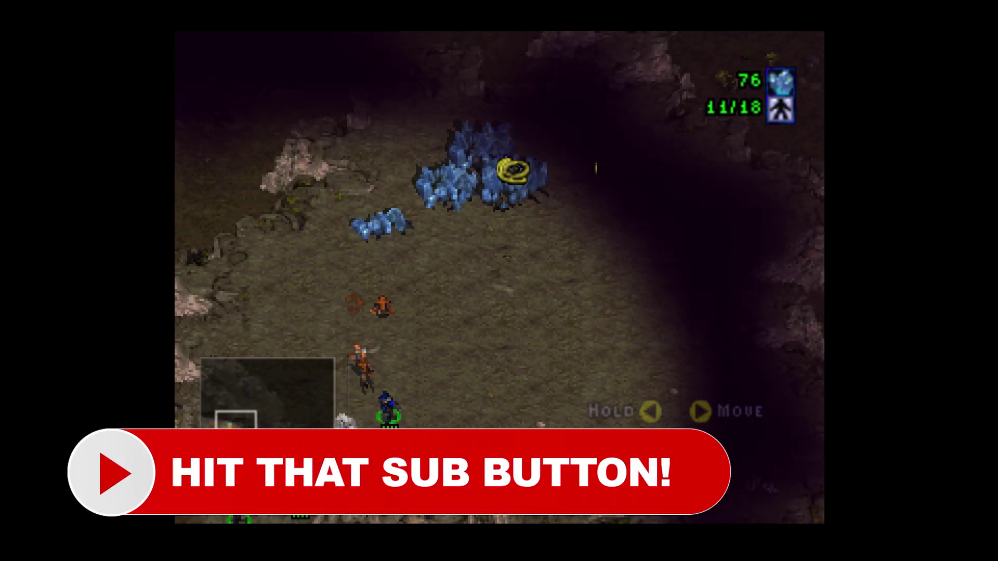
left_click(702, 297)
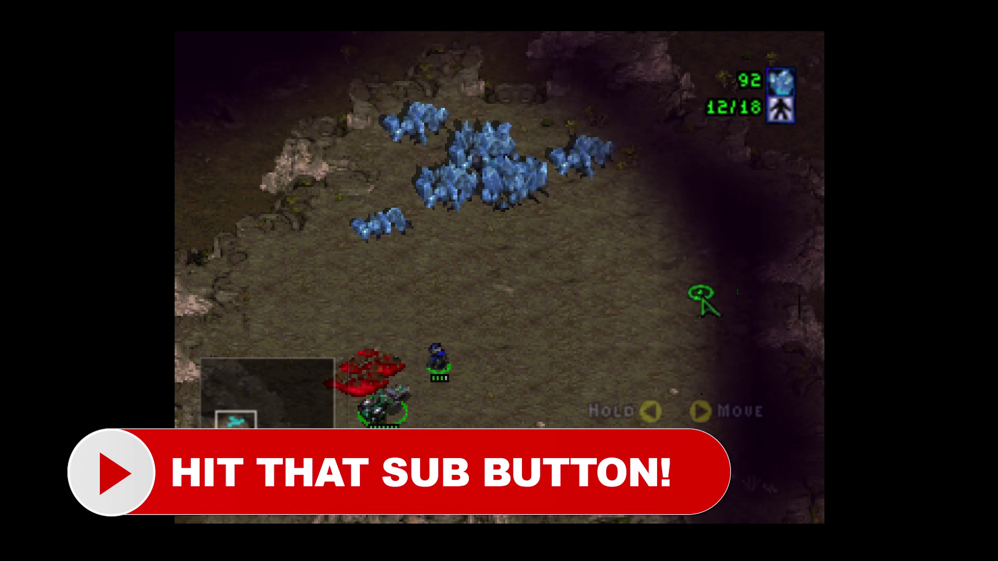
mouse_move(681, 482)
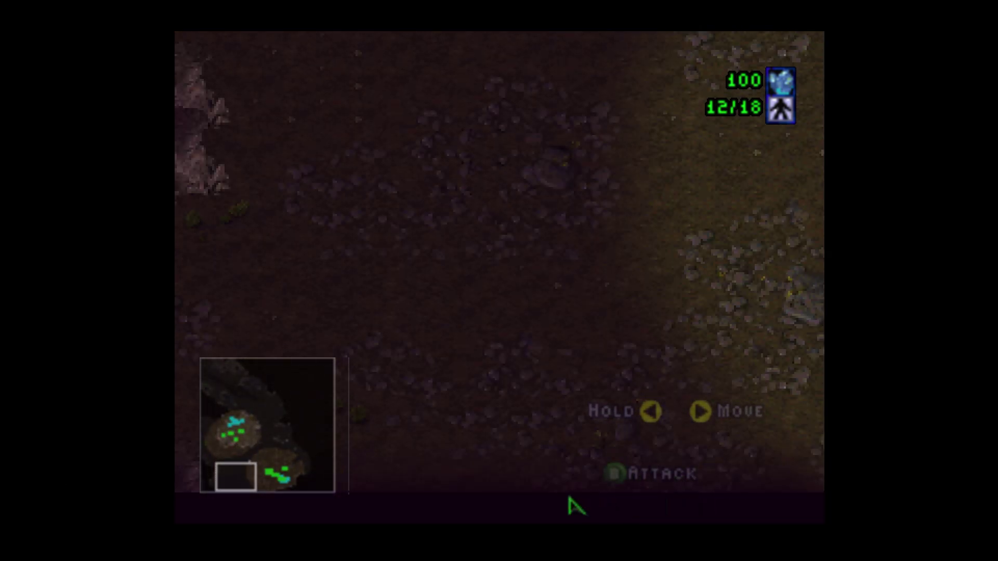
mouse_move(788, 303)
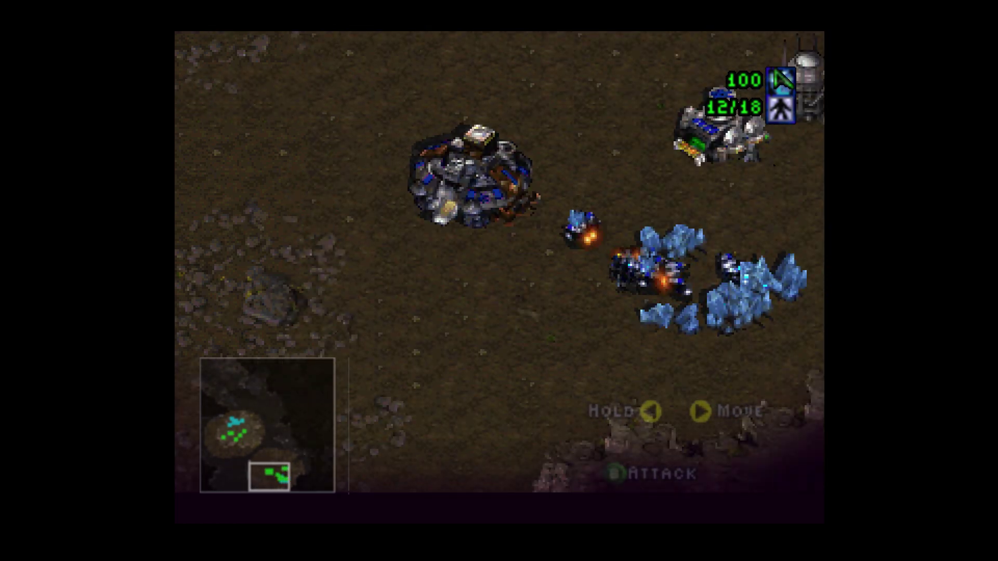
mouse_move(477, 89)
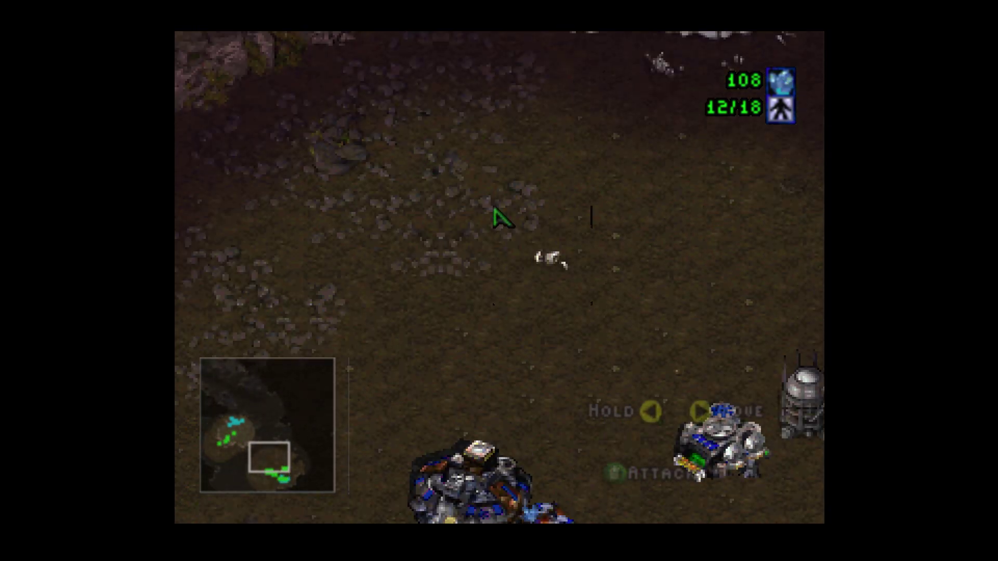
mouse_move(653, 494)
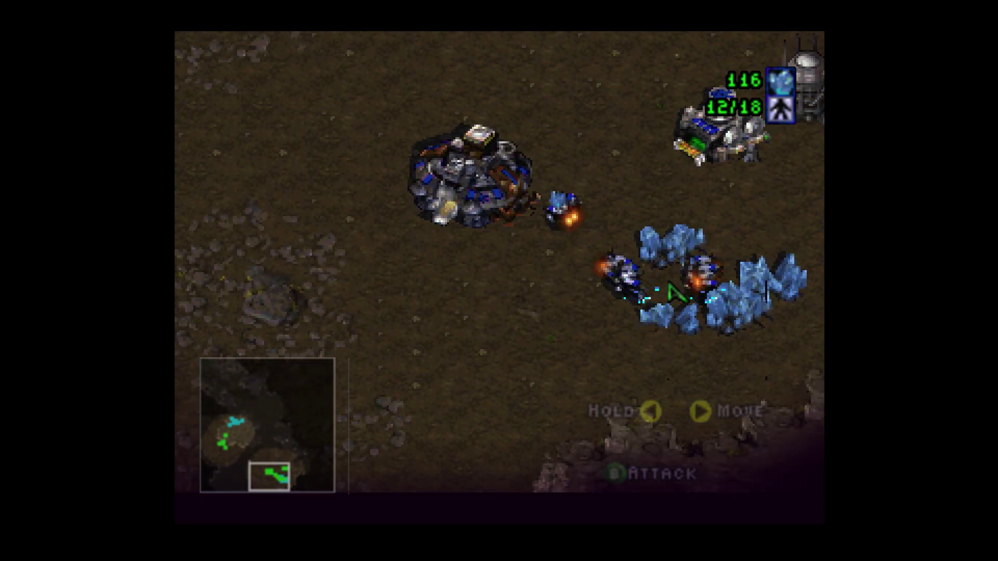
key("r")
key("Left")
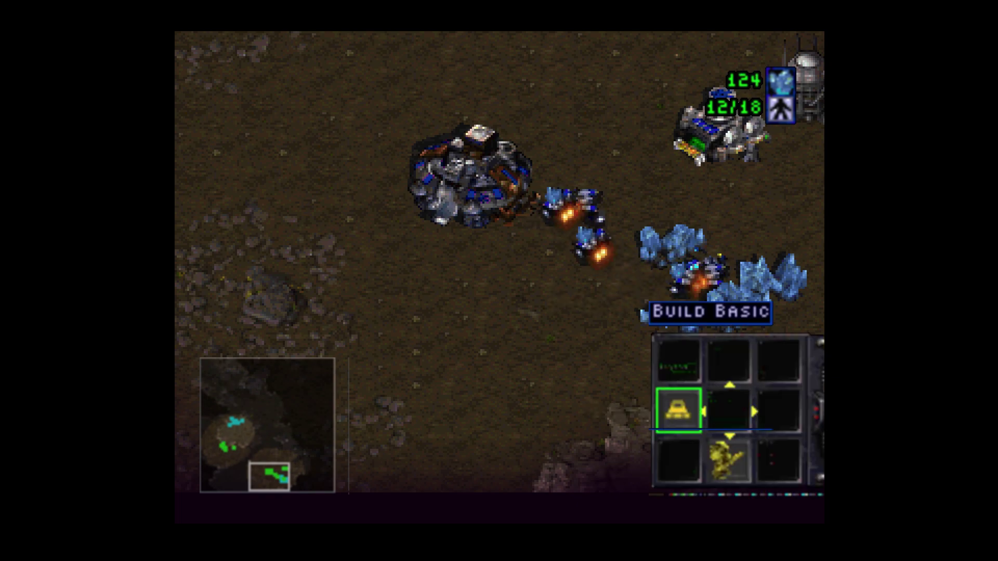
key("x")
key("Left")
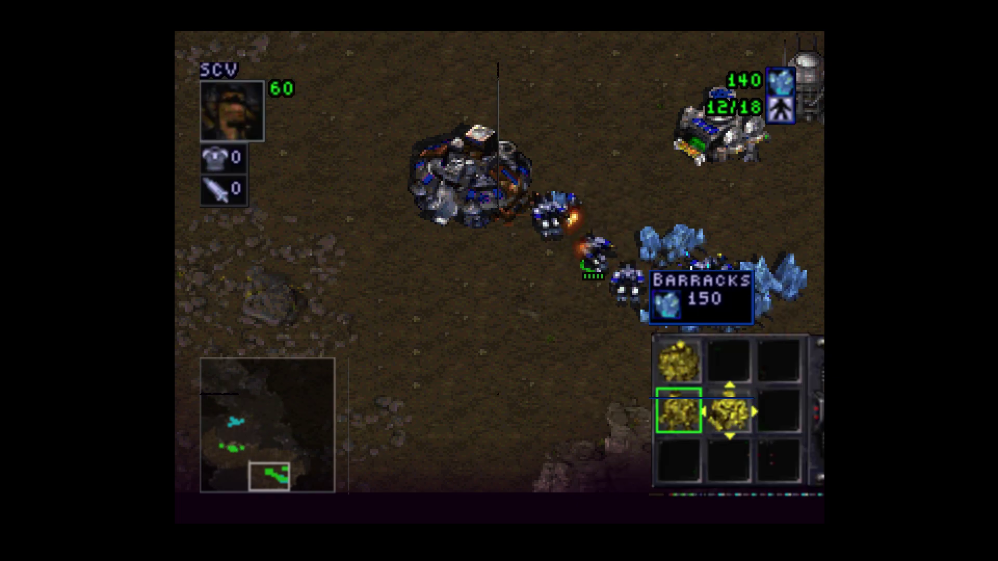
key("Return")
key("Tab")
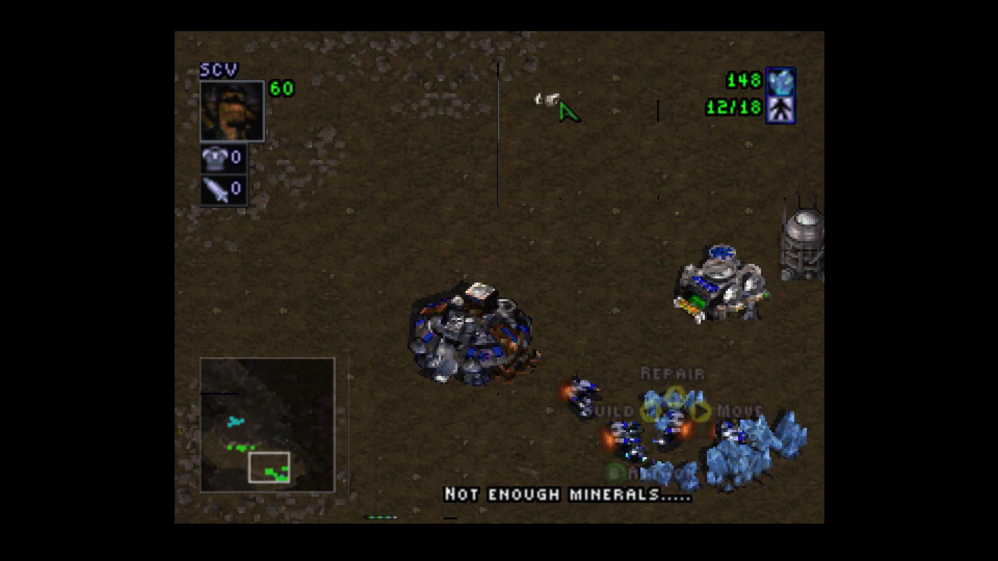
key("Return")
key("Left")
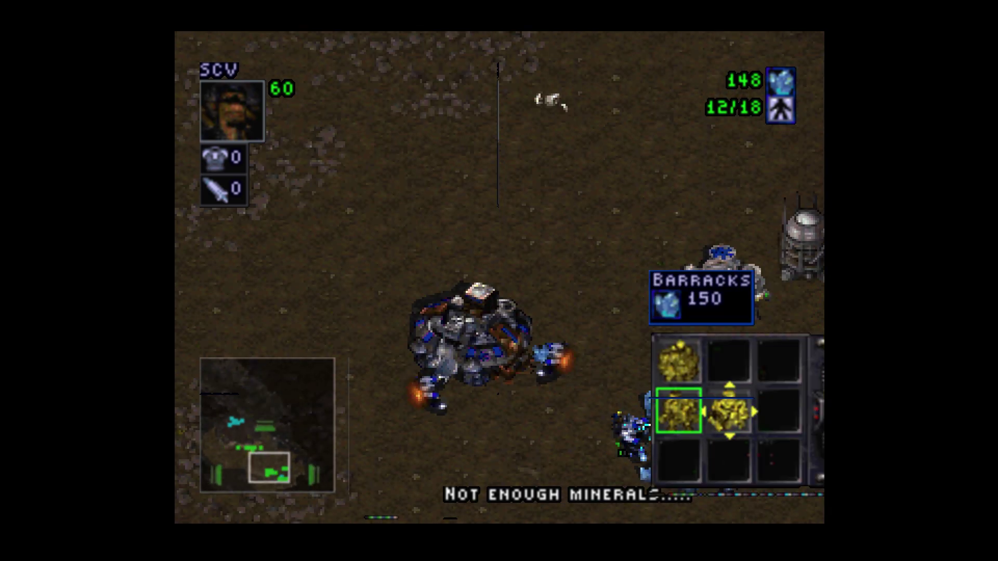
key("Return")
key("Tab")
key("Left")
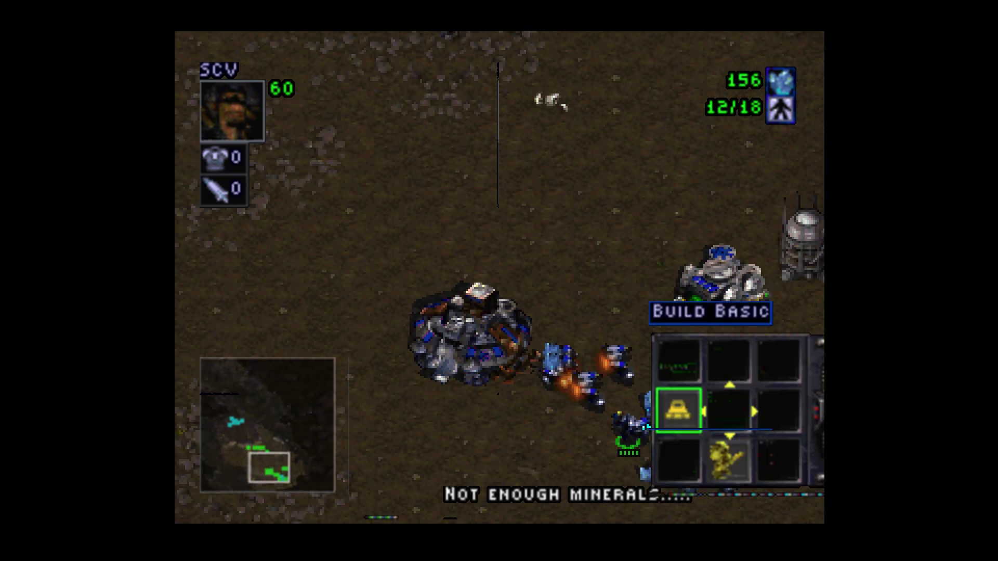
key("Return")
key("Left")
key("Return")
key("Escape")
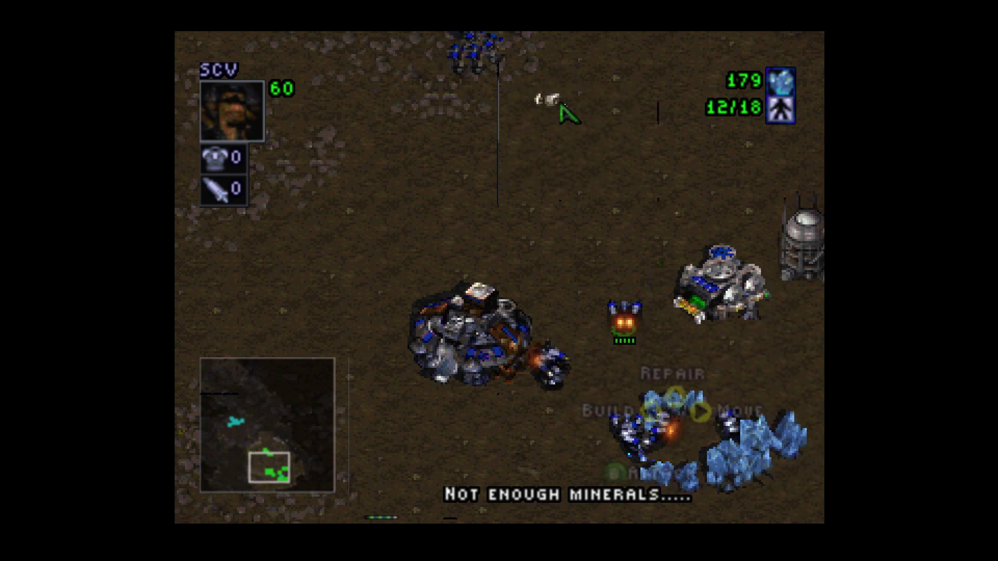
left_click(489, 200)
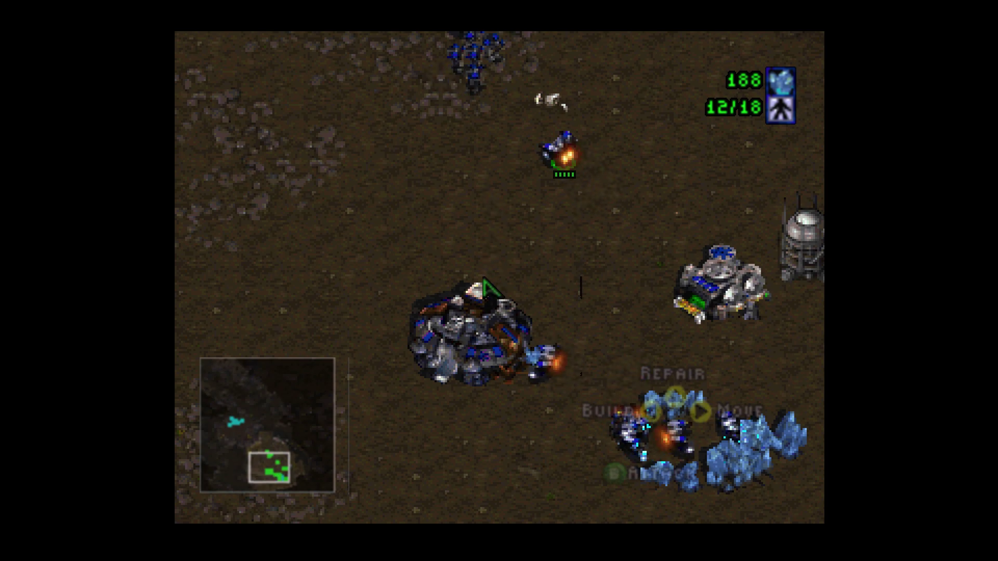
mouse_move(541, 69)
mouse_move(795, 126)
mouse_move(498, 67)
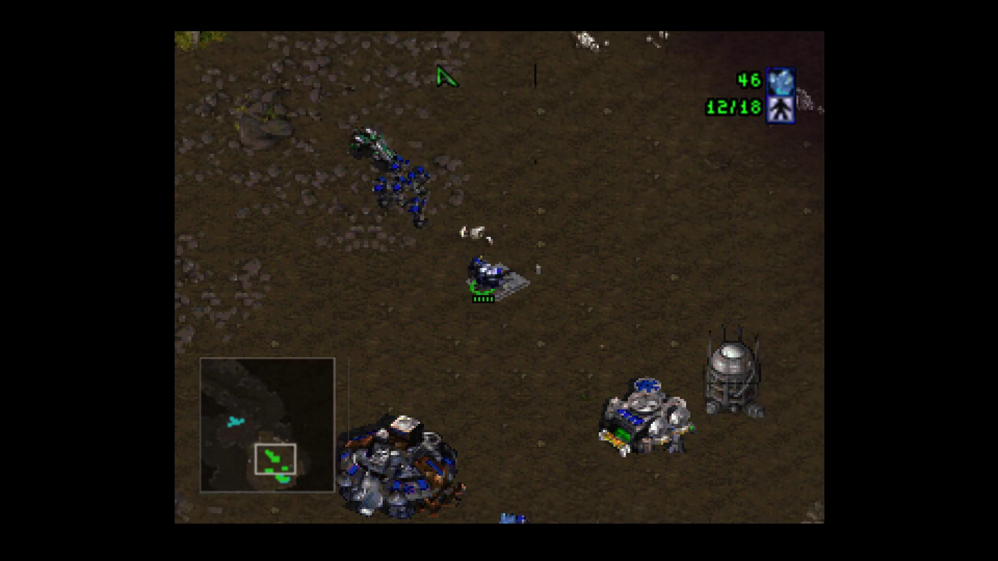
key("1")
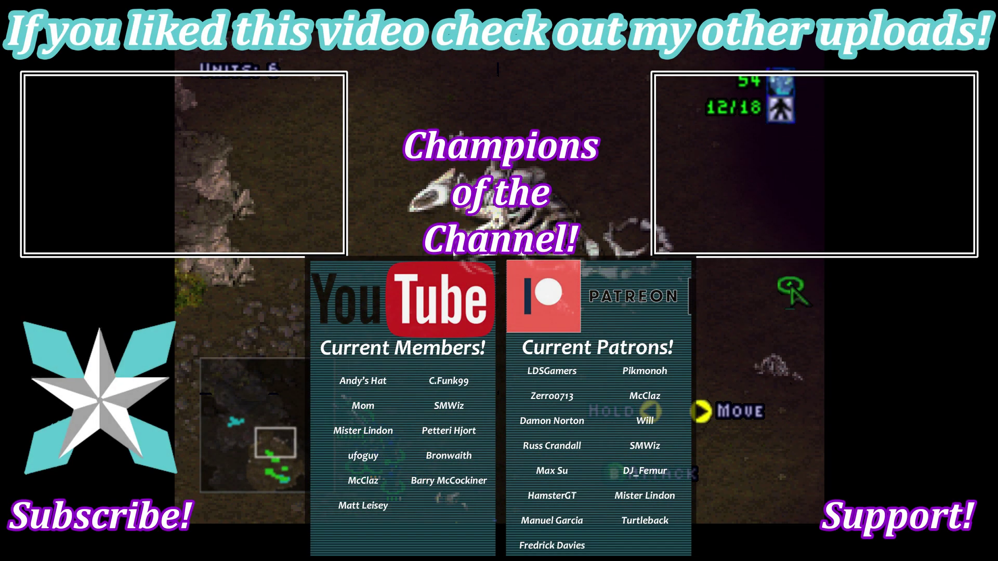